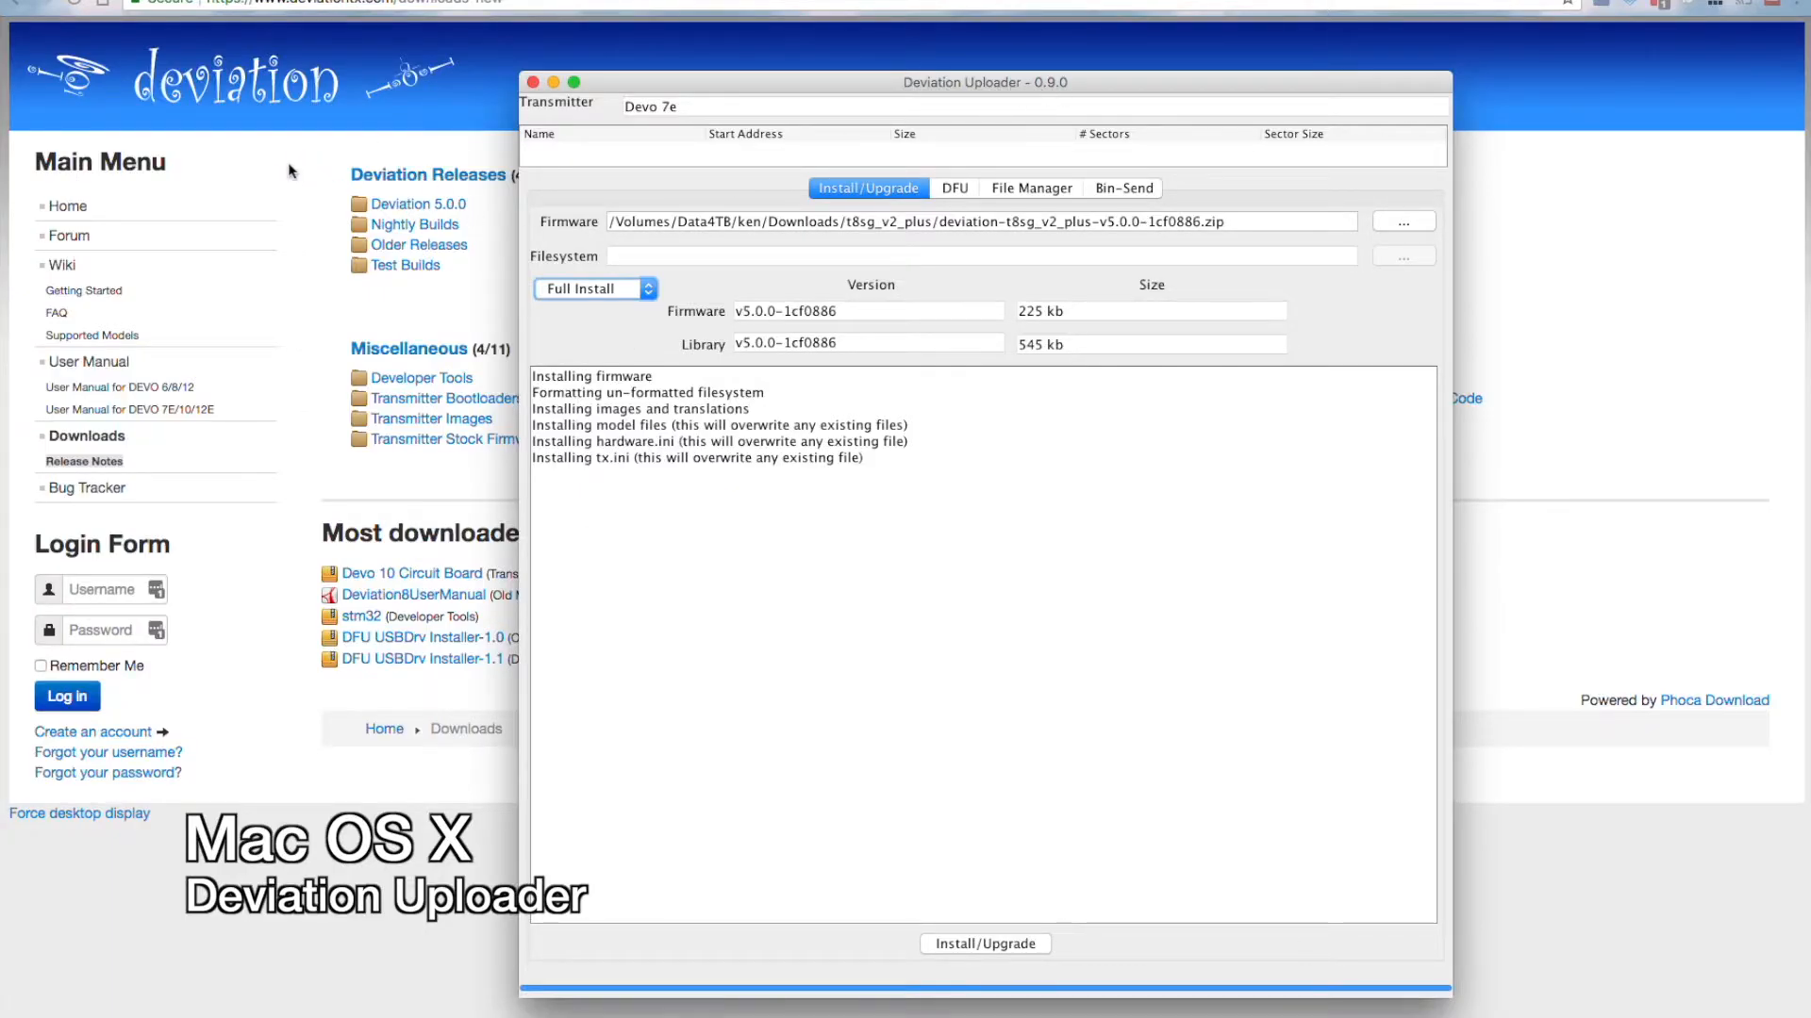
On the Deviation downloads page, open the test build folder [Moeder]DeviationUploader-0.9.
click(332, 164)
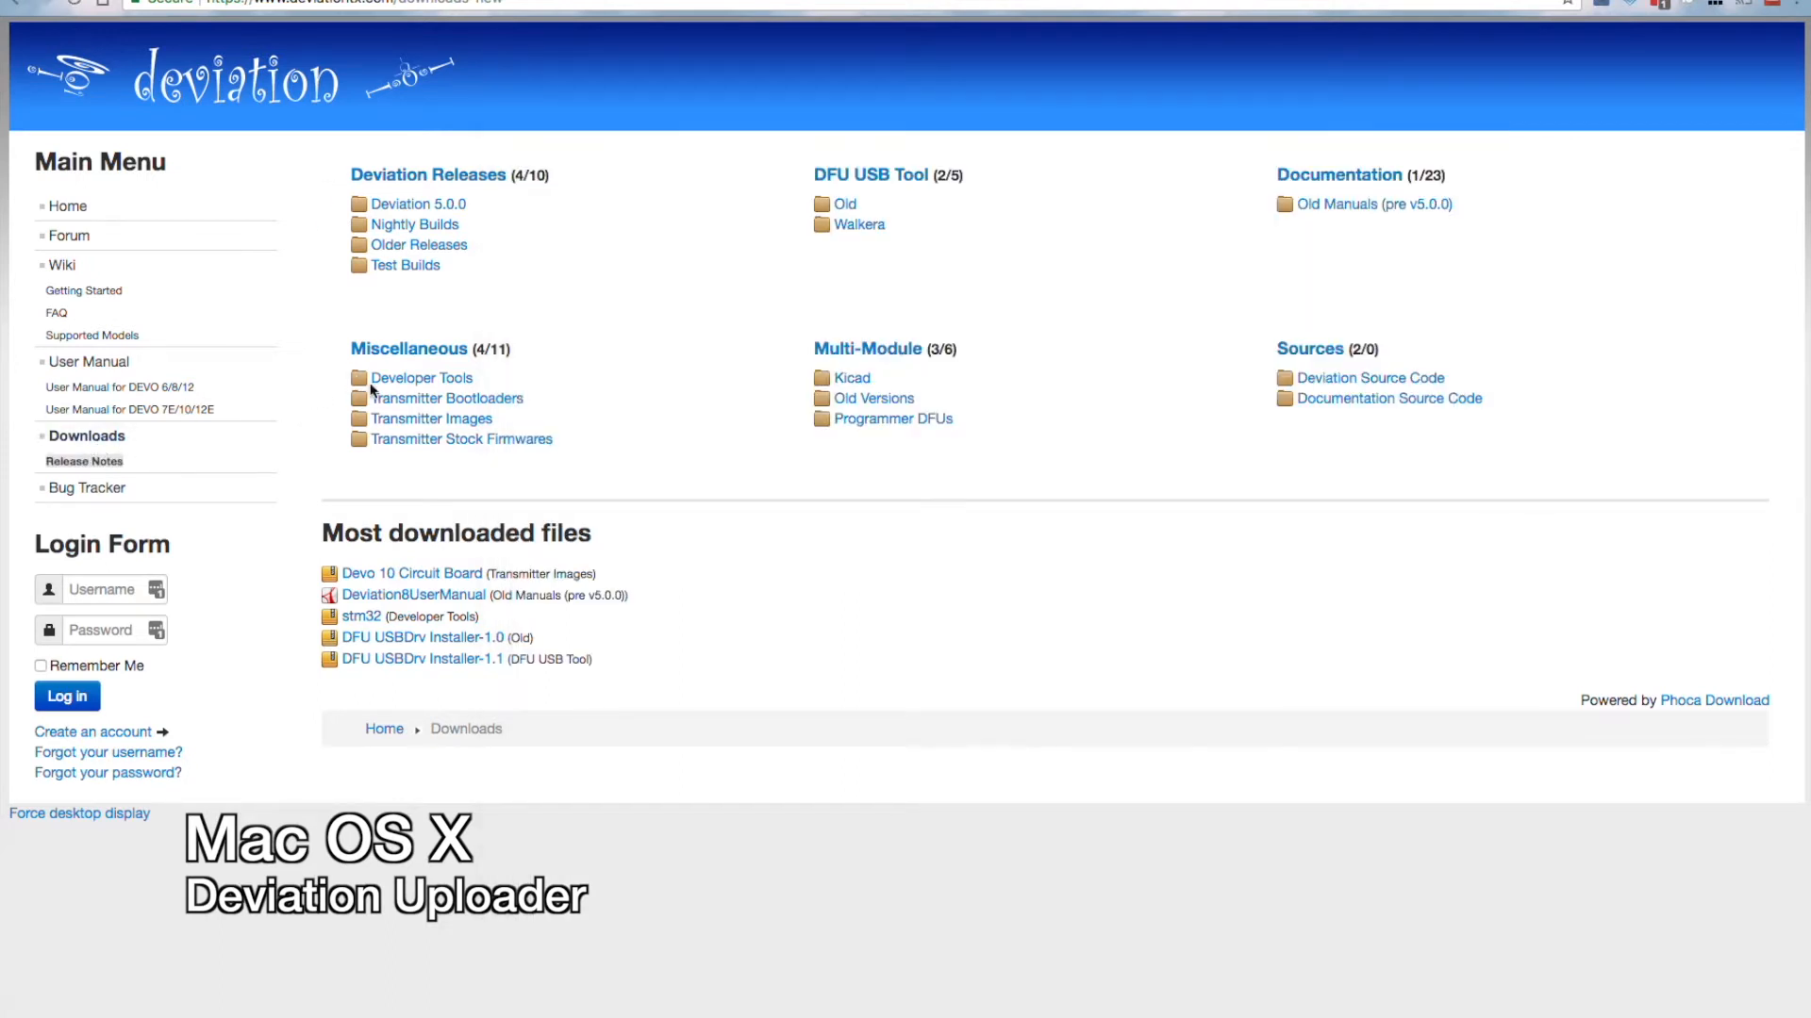
click(426, 267)
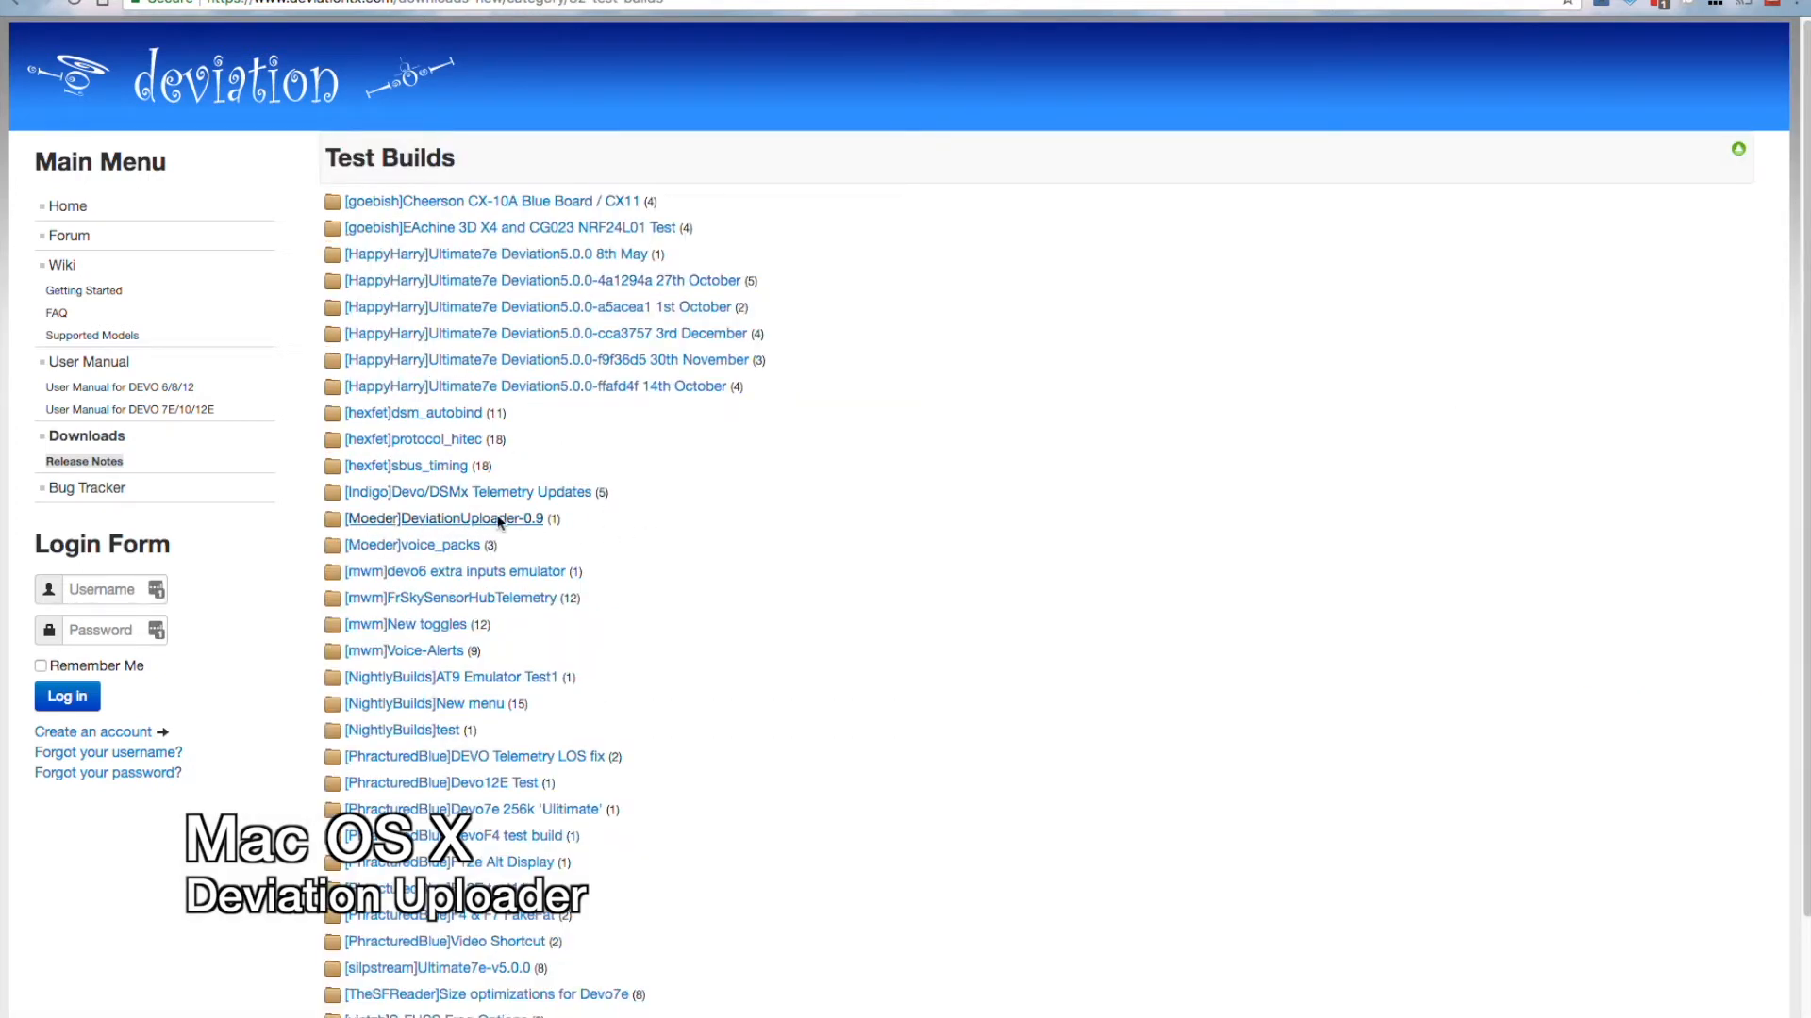
click(501, 520)
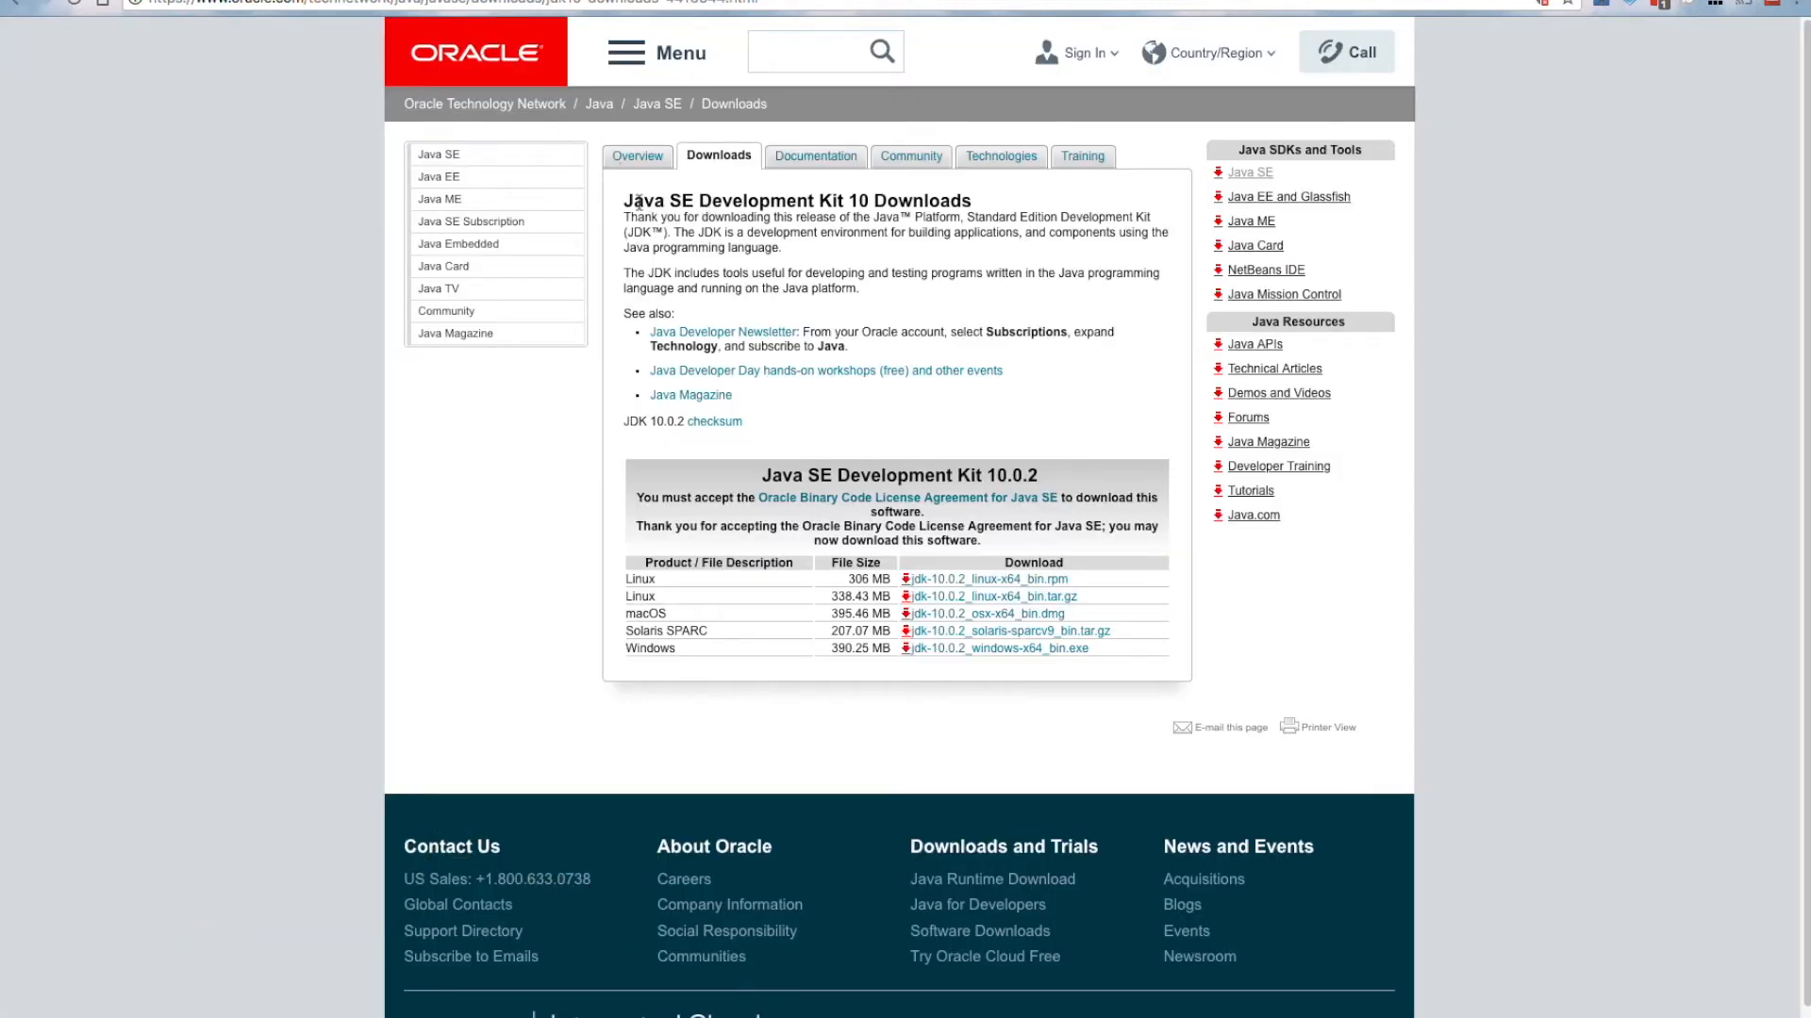
Highlight the Java SE Development Kit 10 Downloads heading and the macOS download row on the Oracle page.
drag(624, 202, 951, 206)
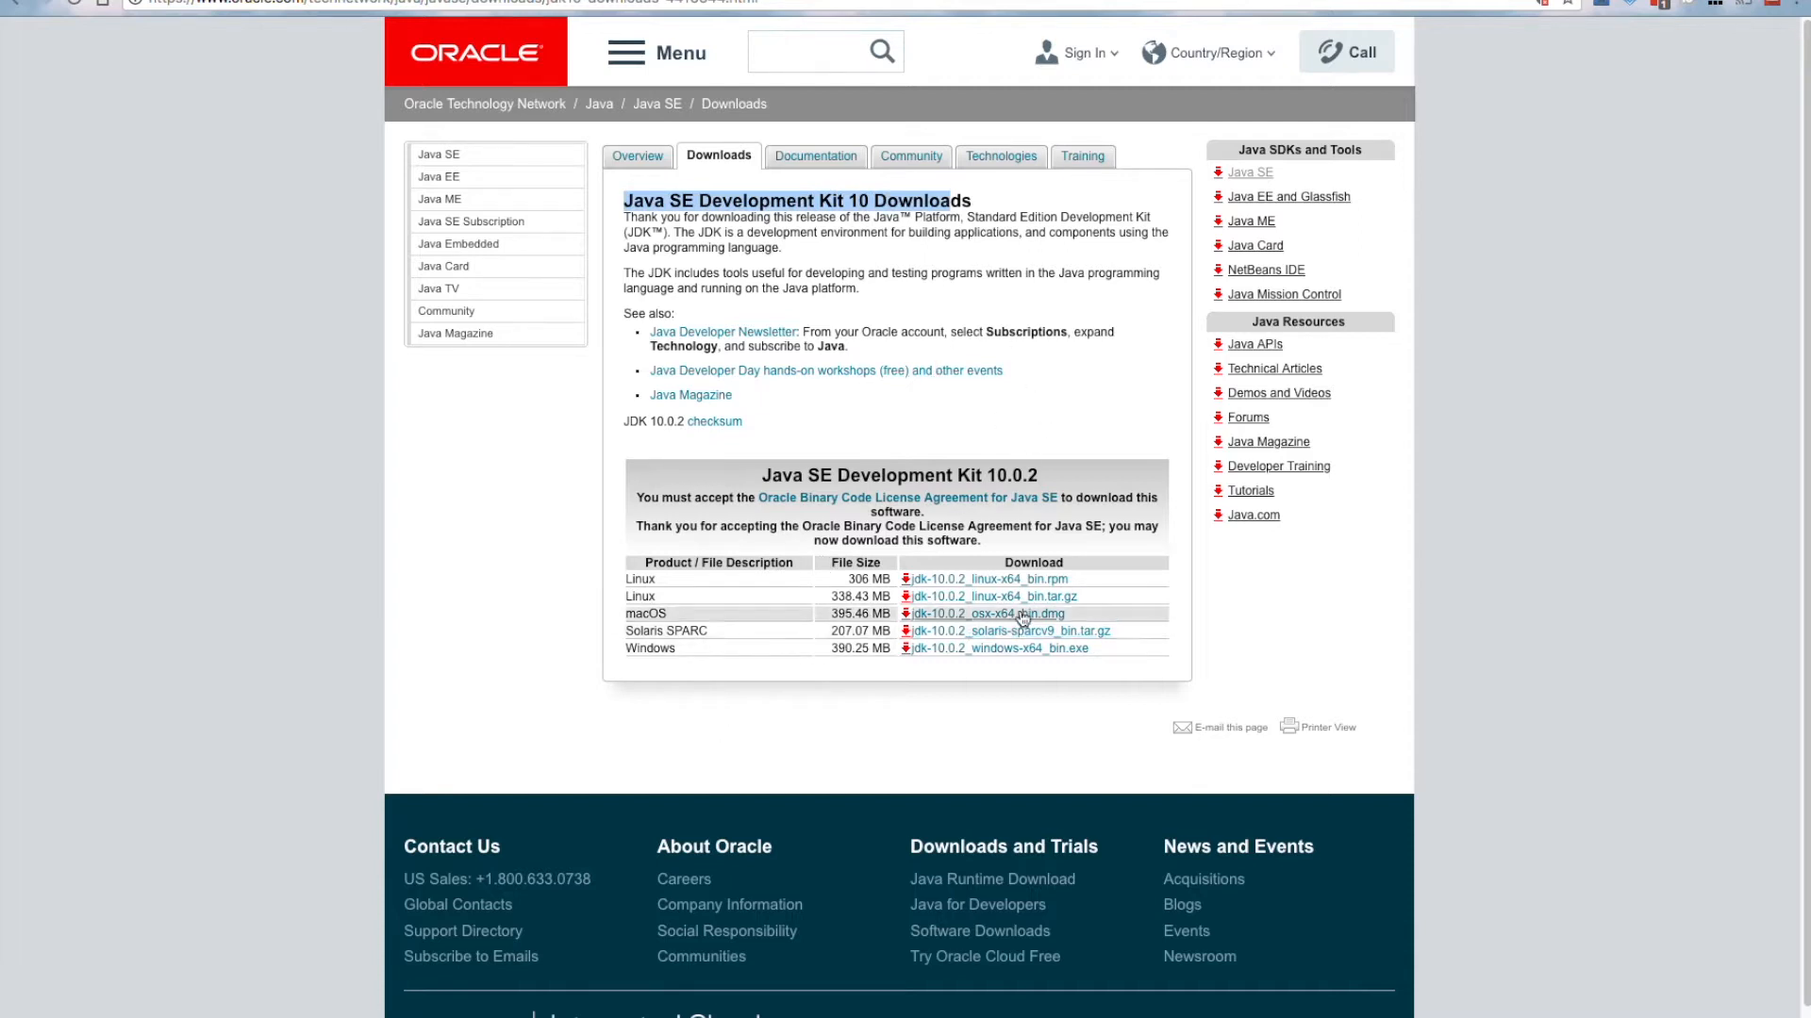
drag(1073, 613, 624, 615)
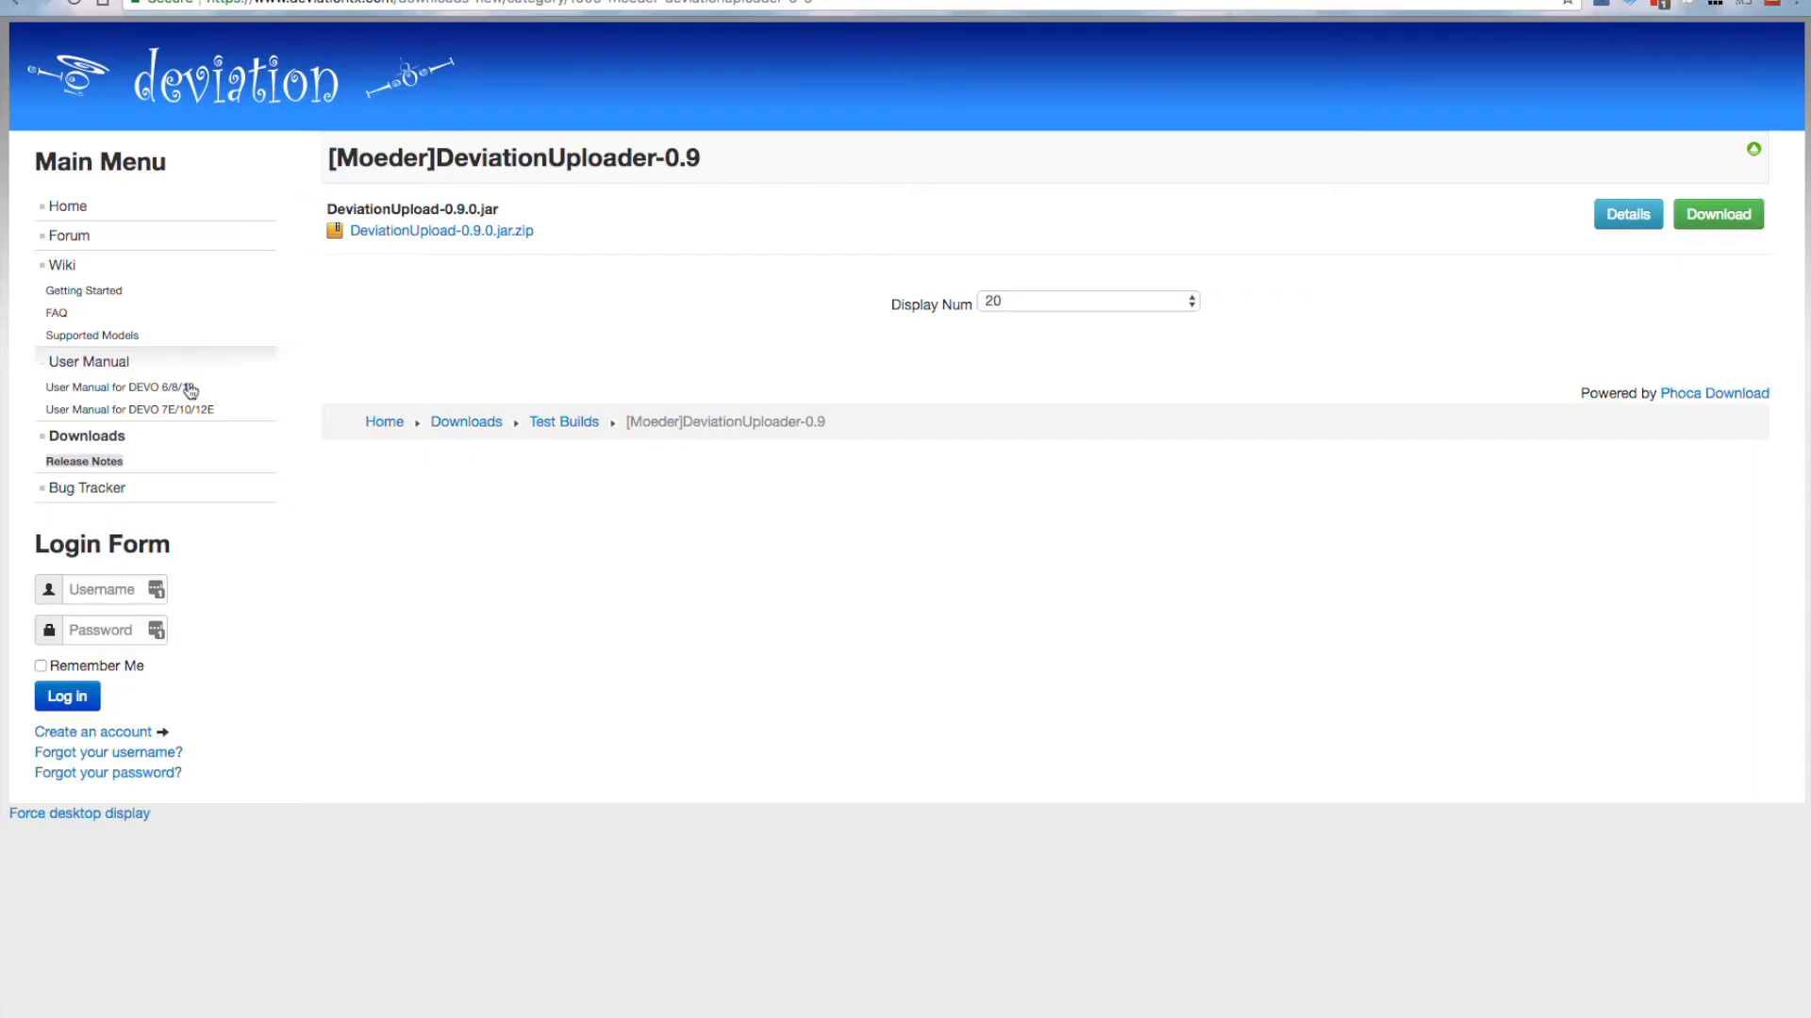
Open the 2018-09-06 nightly build on the Deviation downloads page and highlight its deviation-t8sg_v2_plus-v5.0.0-1cf0886 entry.
click(94, 438)
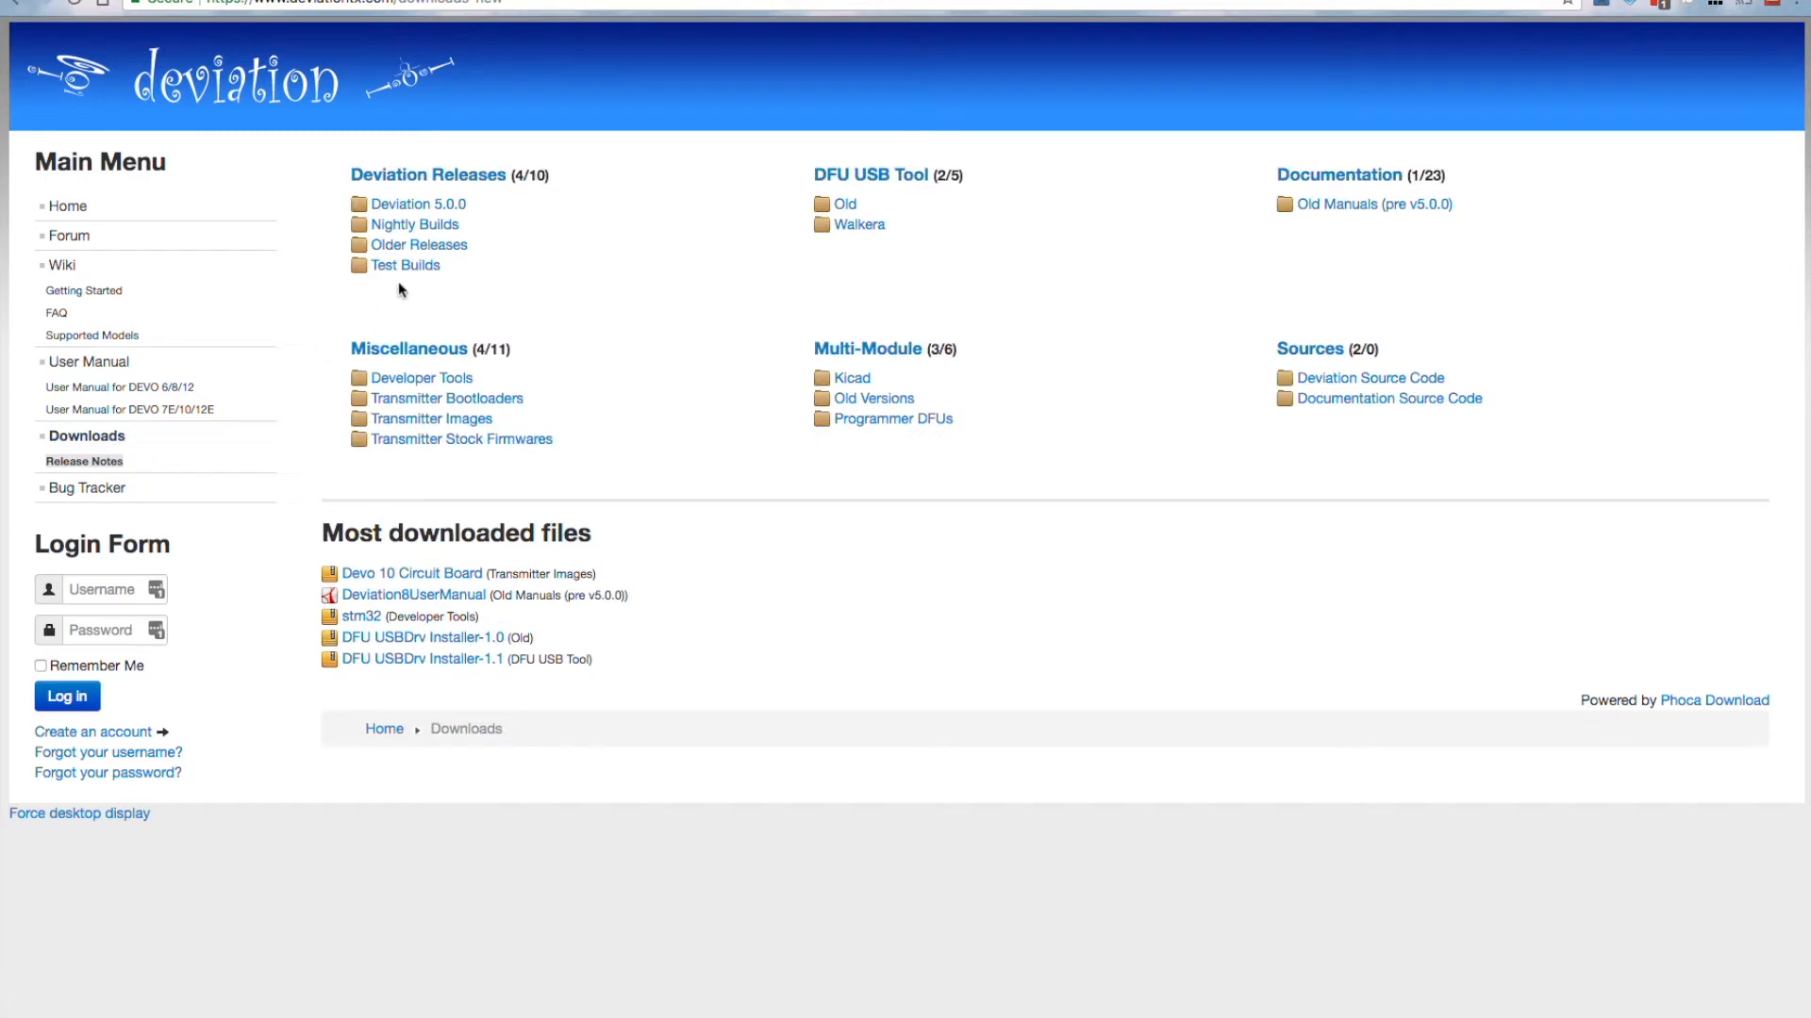
click(437, 227)
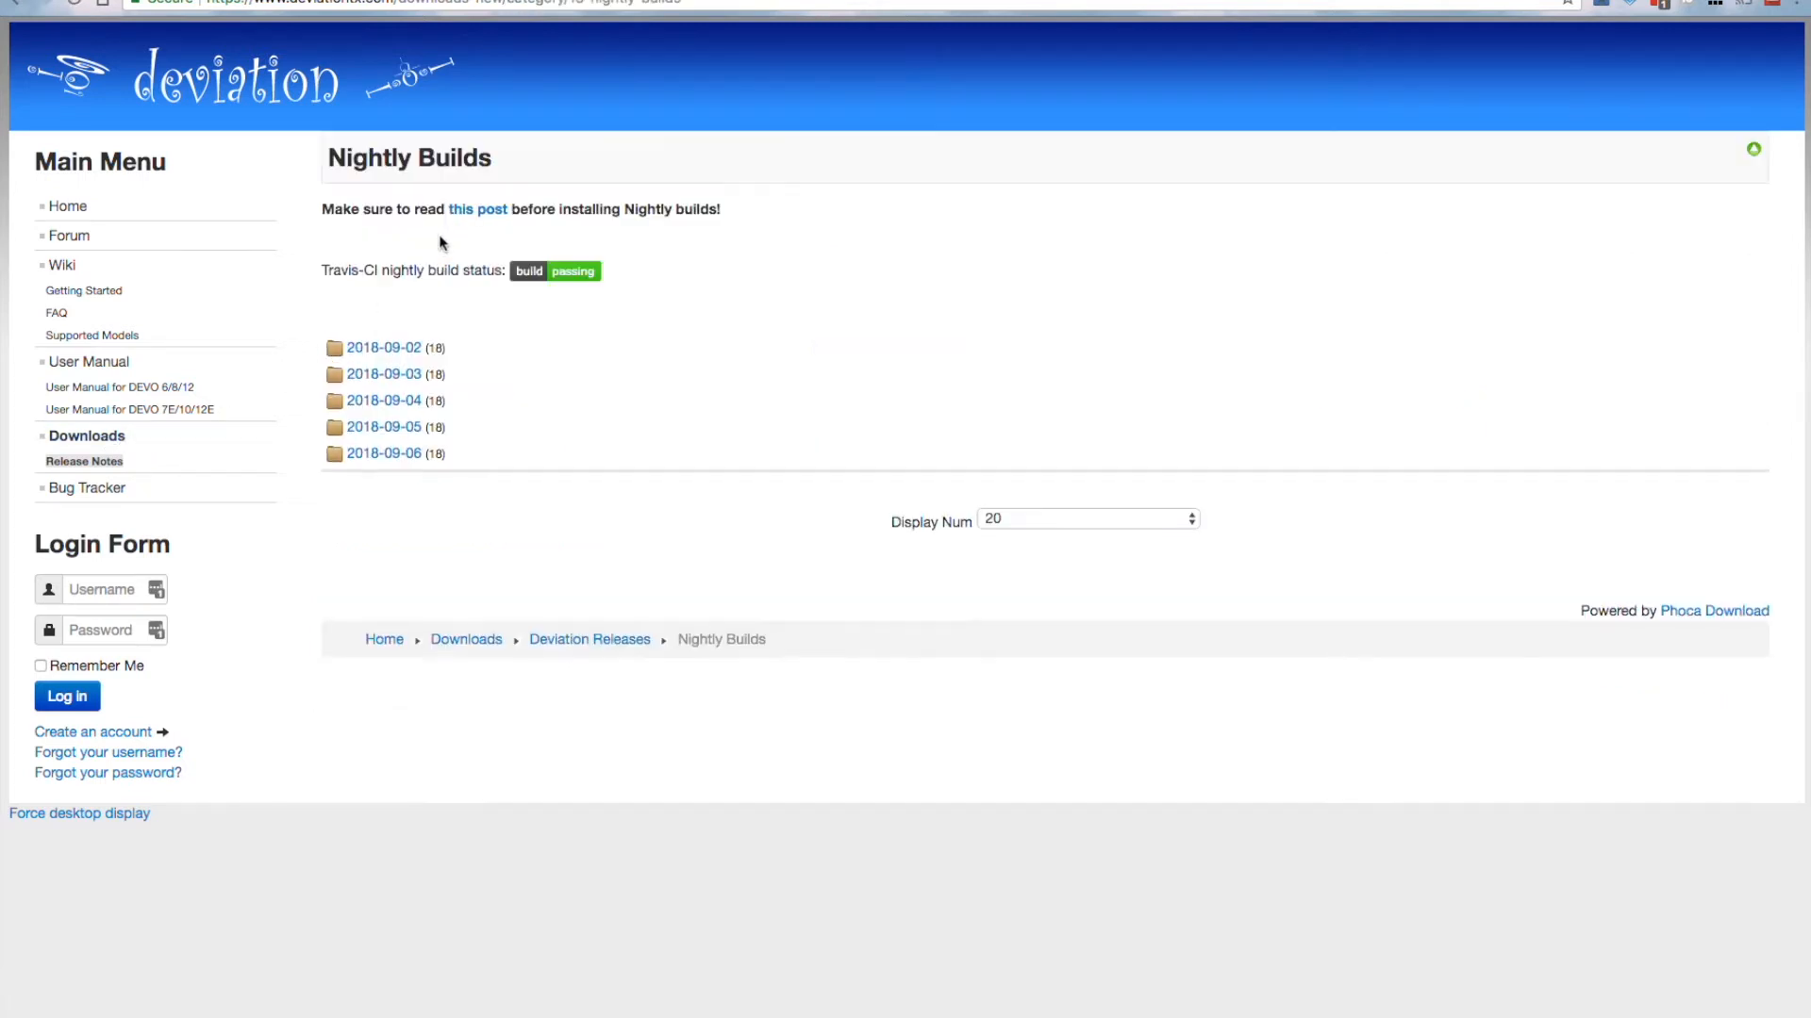
click(407, 455)
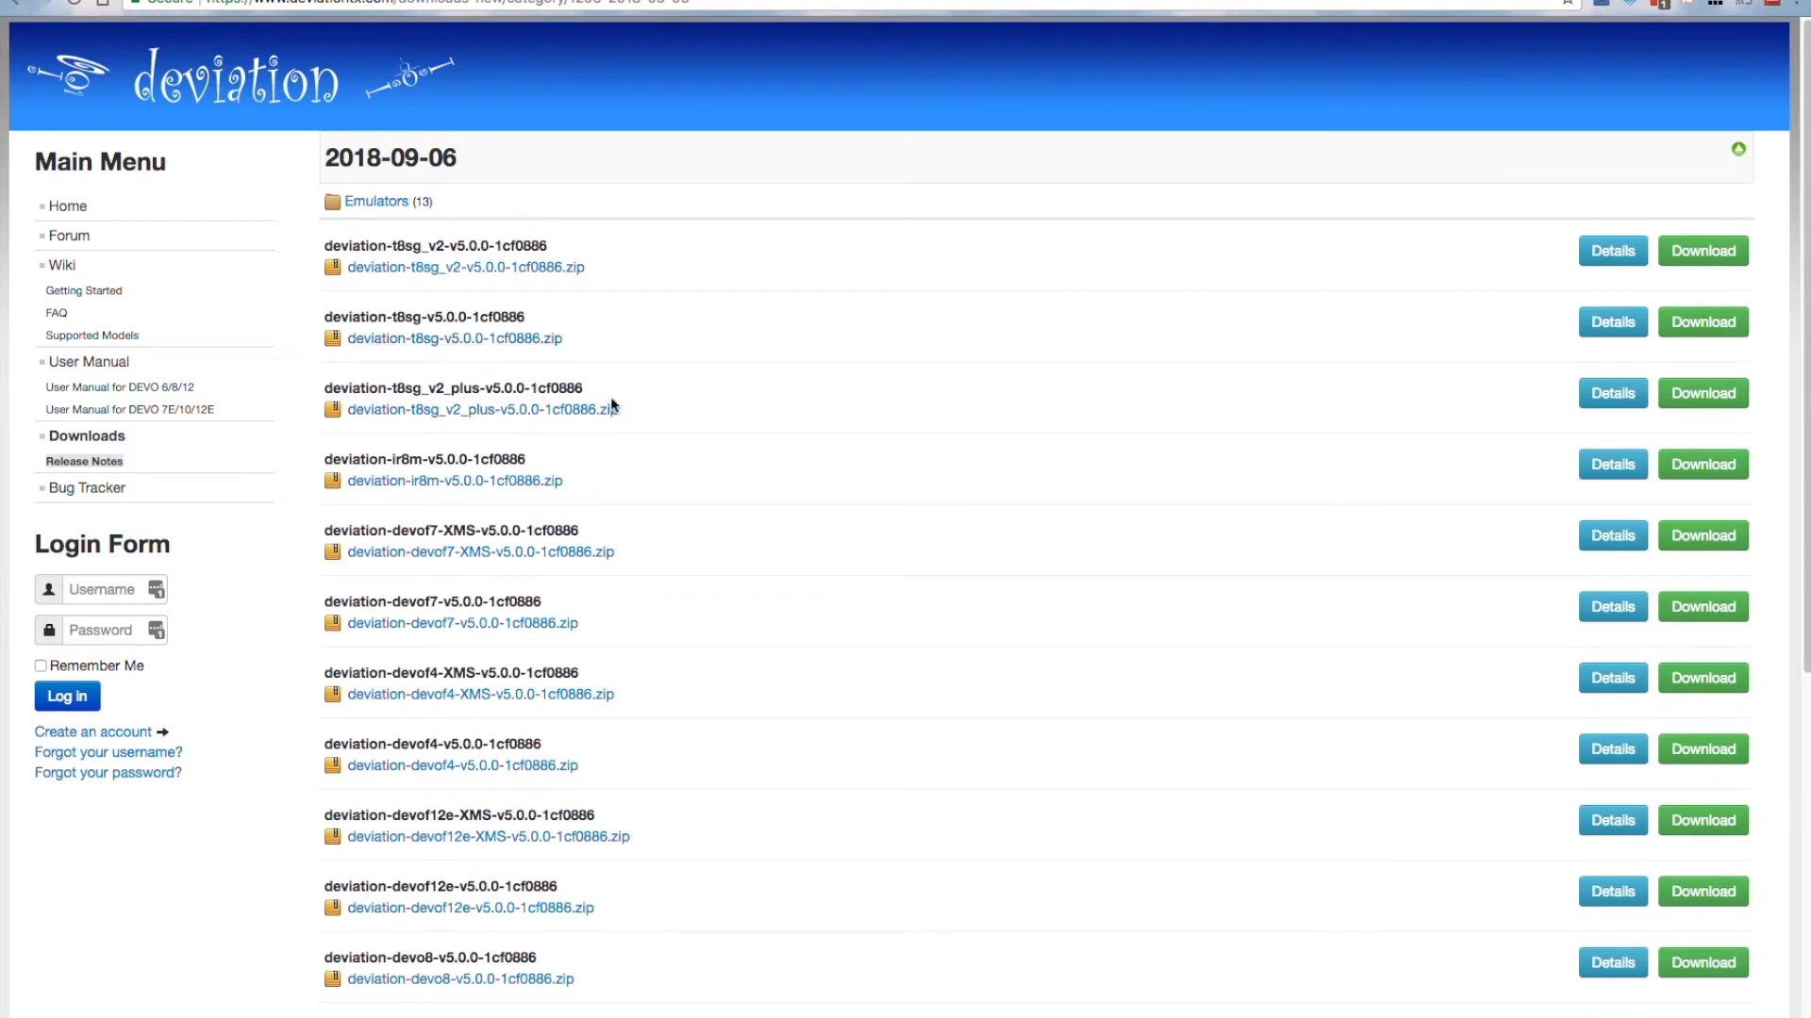
drag(651, 412, 341, 385)
click(321, 390)
triple_click(325, 387)
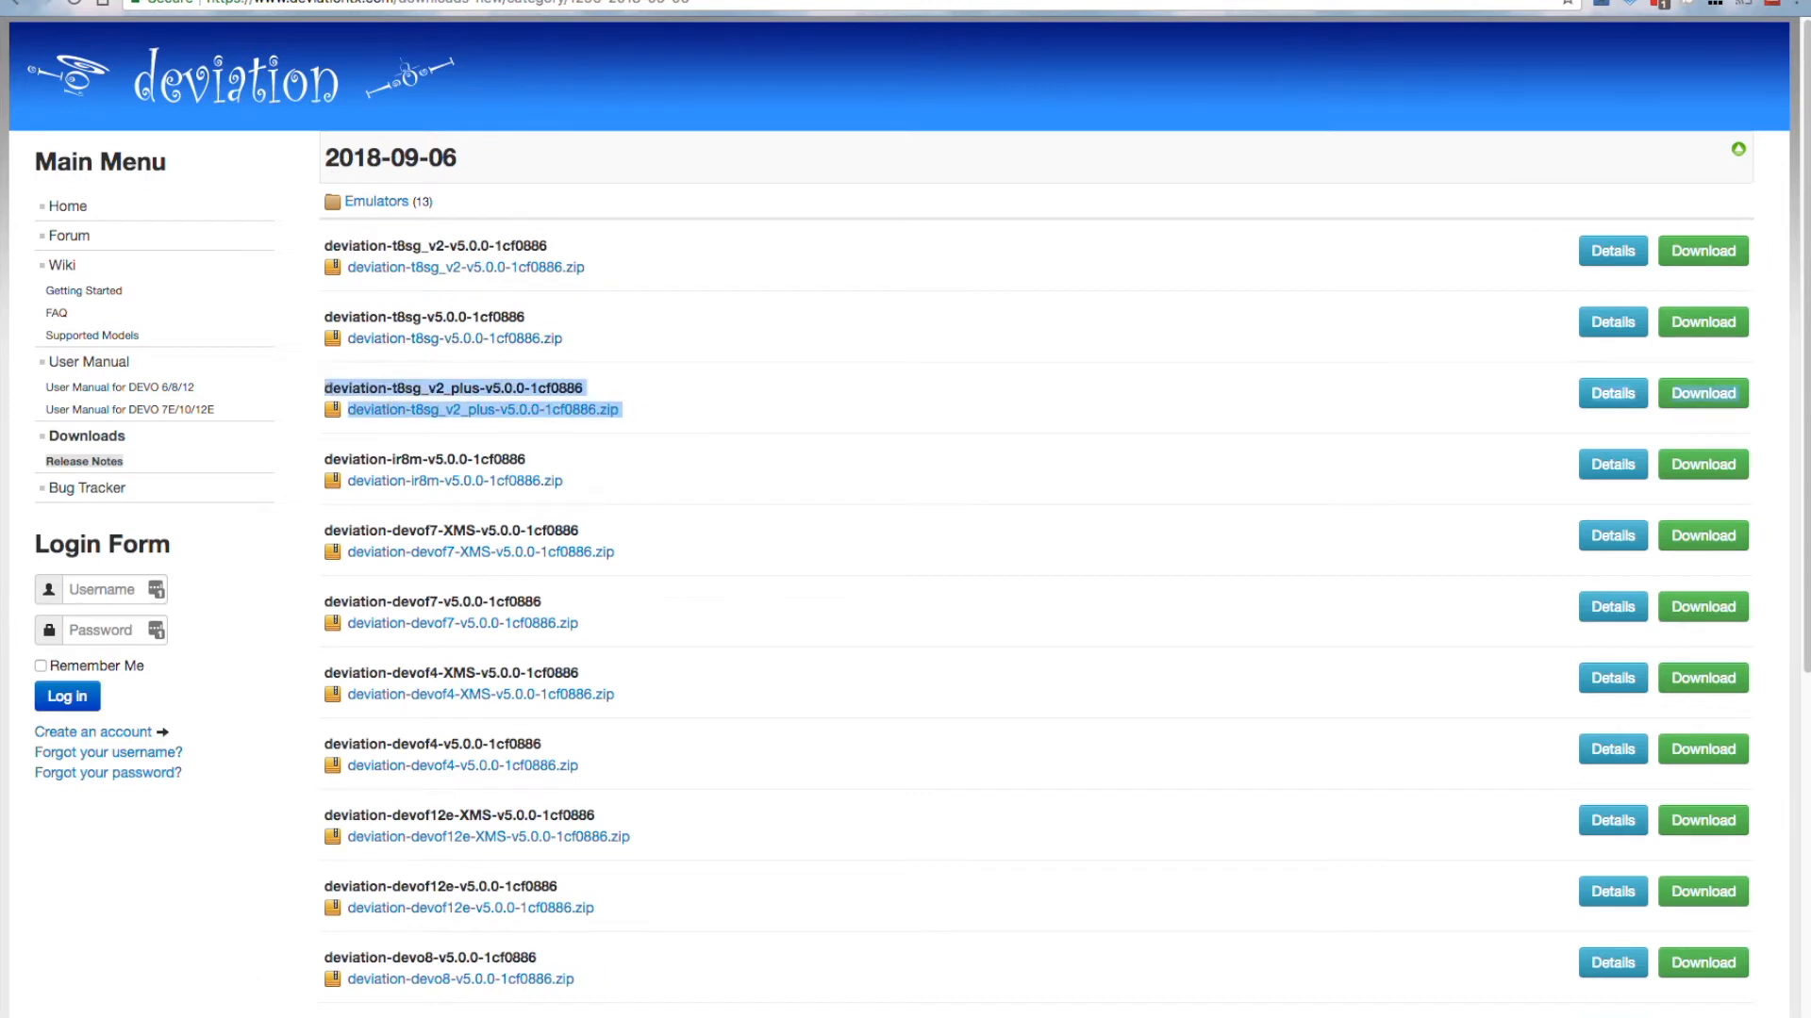
Switch to Finder and open DeviationUpload-0.9.0.jar from the t8sg_v2_plus folder with Jar Launcher.app.
click(193, 1014)
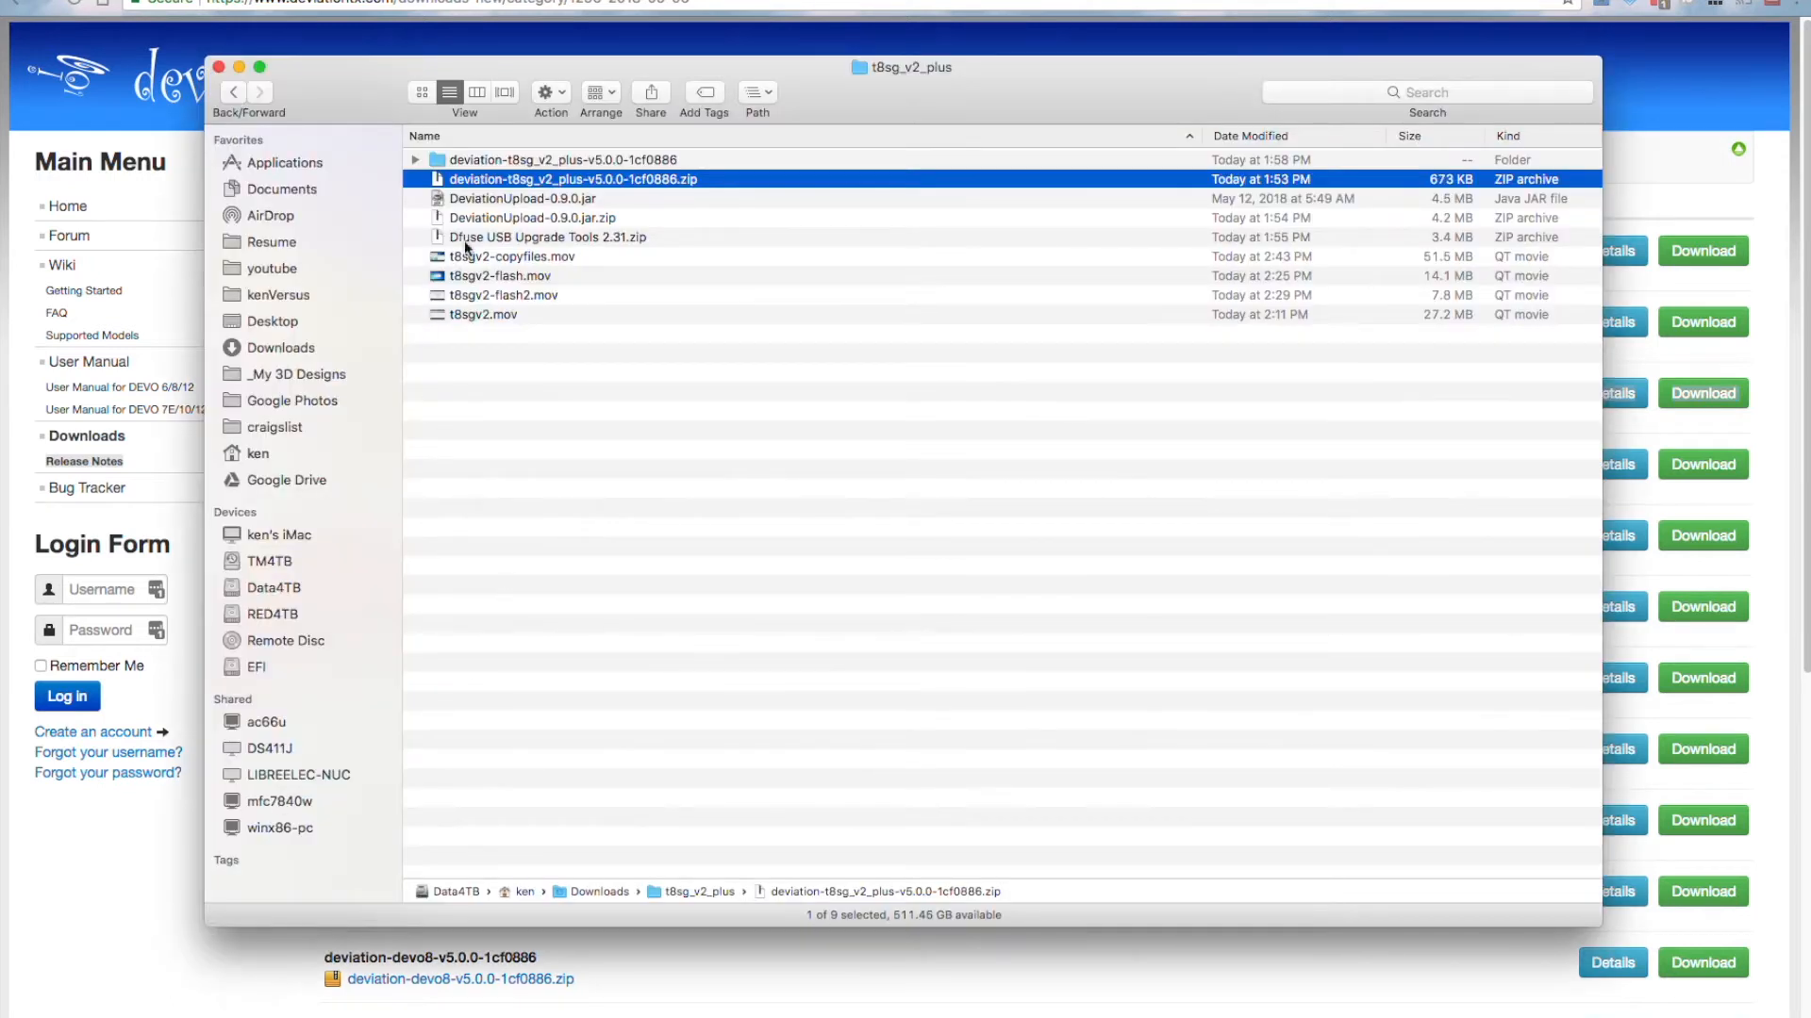
click(542, 203)
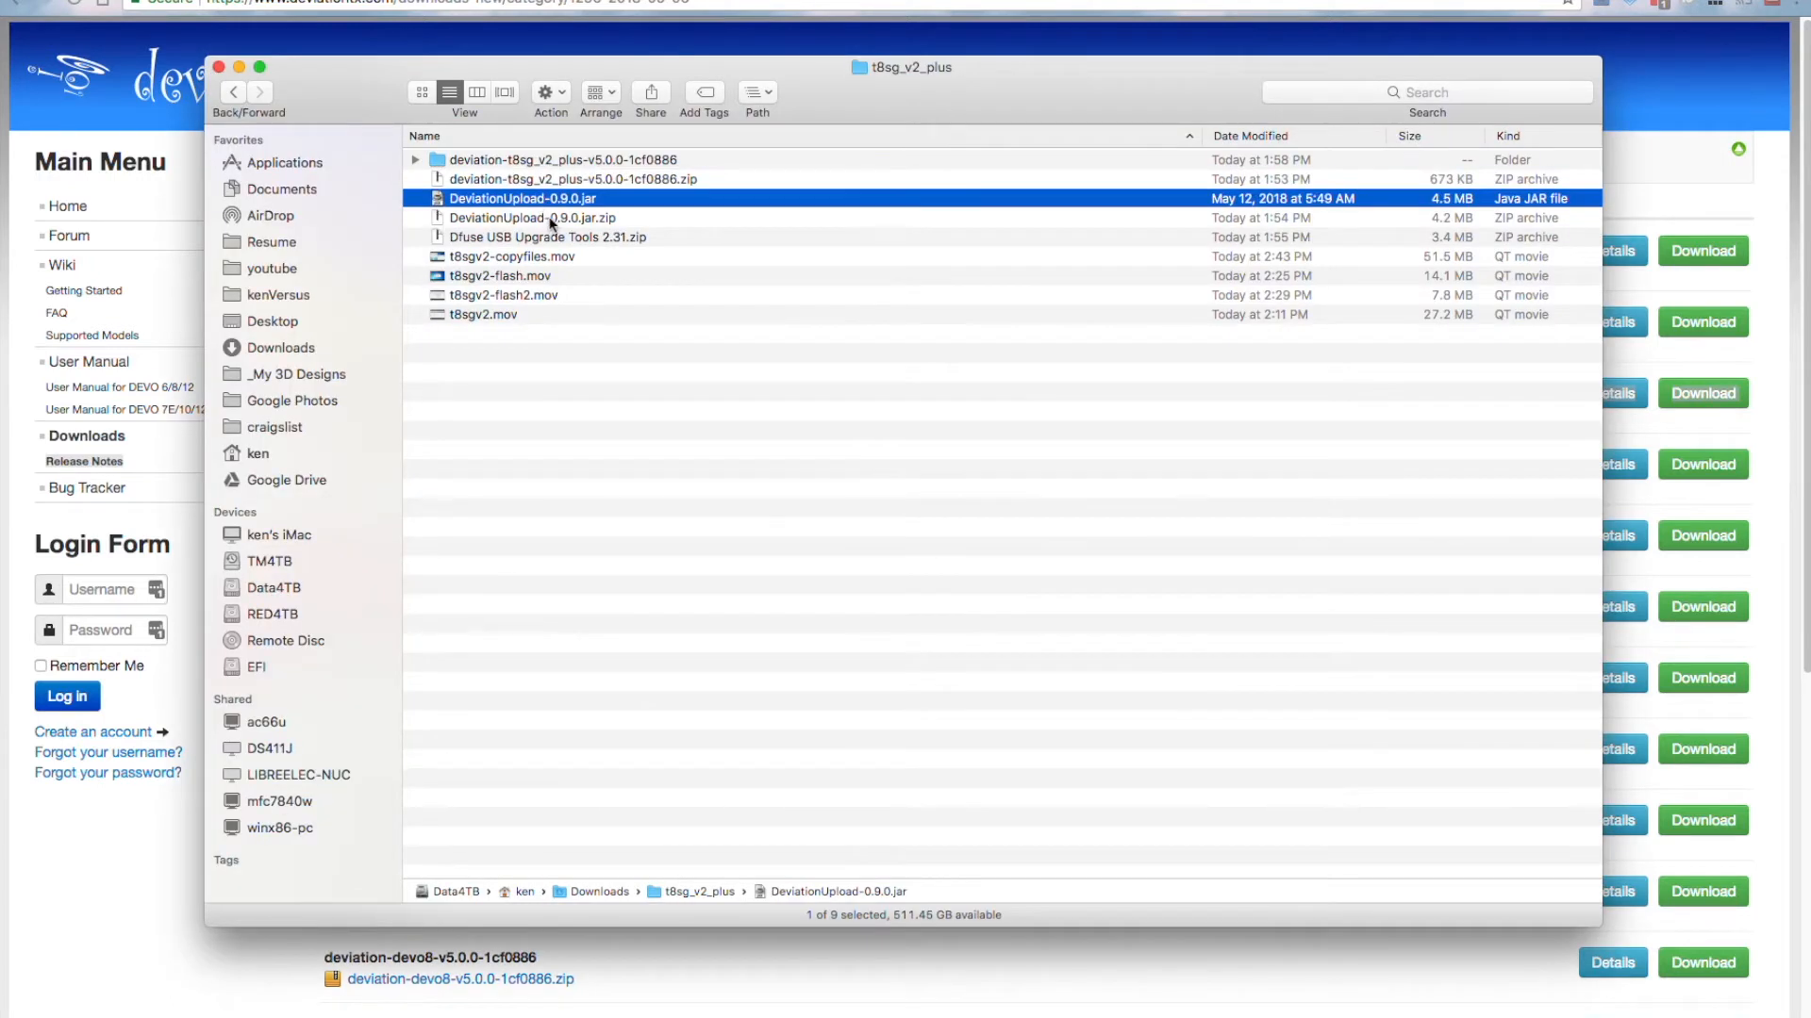
click(541, 218)
click(538, 203)
right_click(507, 208)
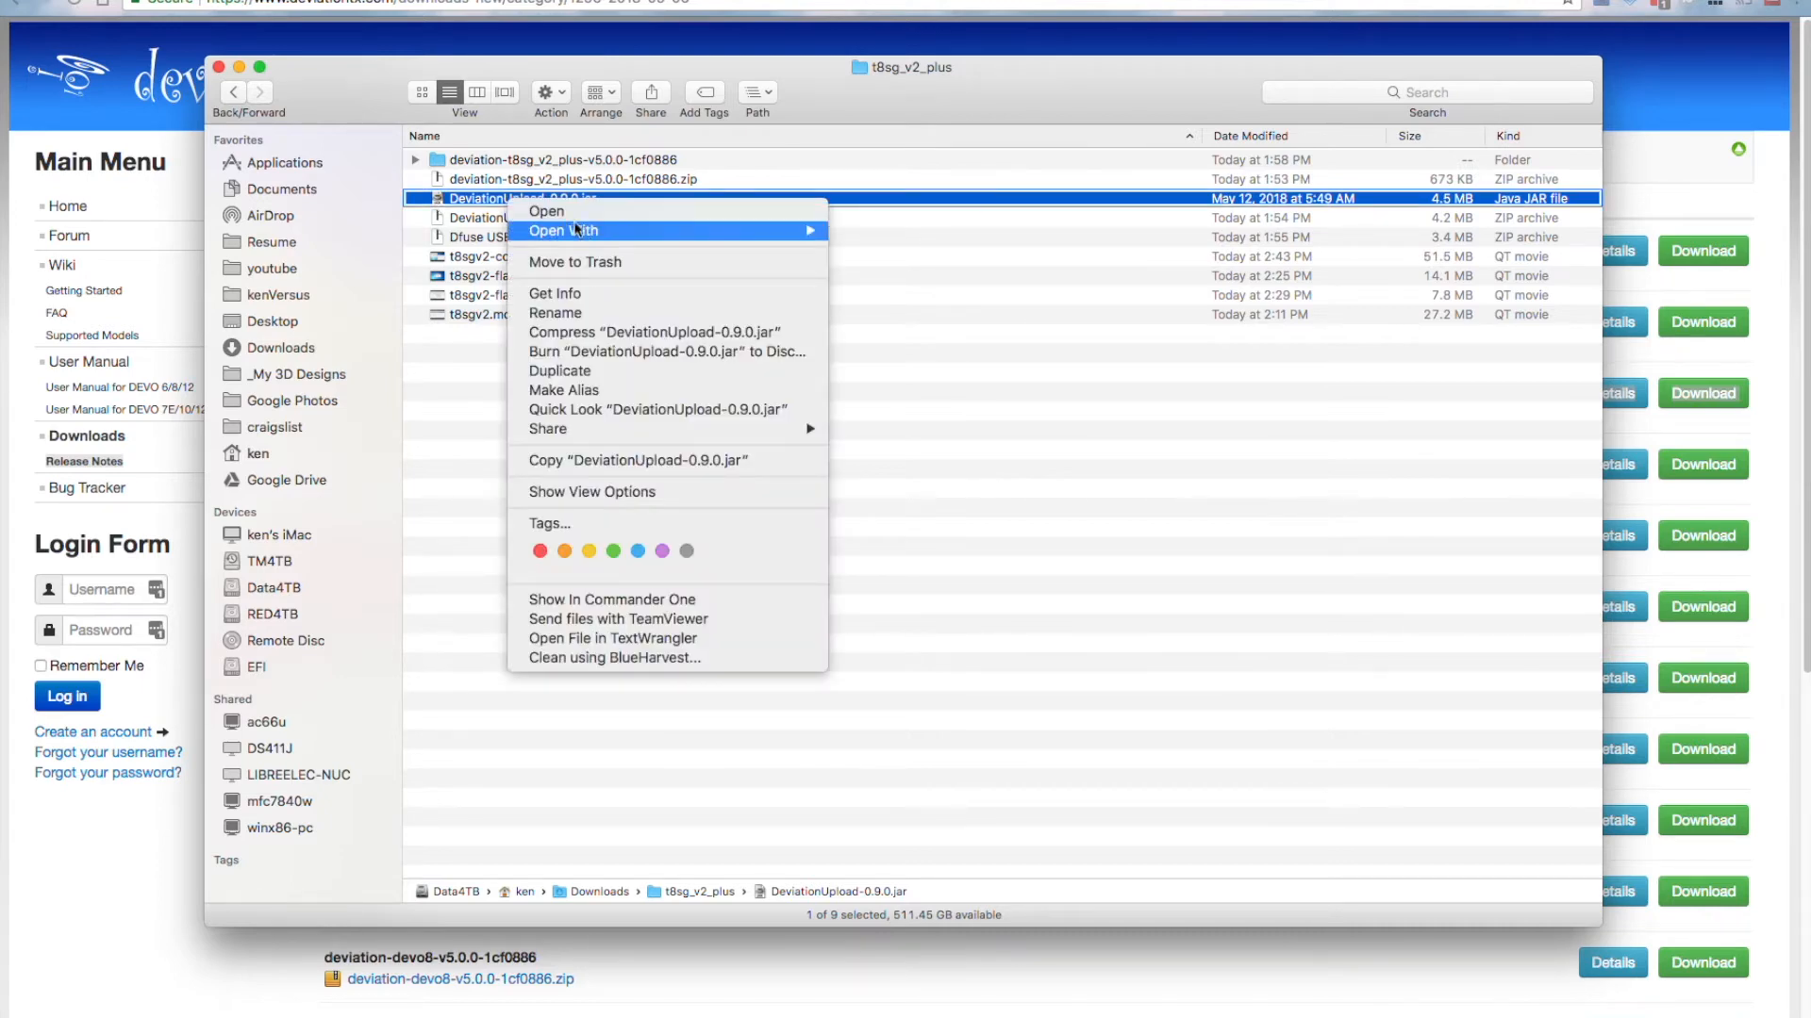
mouse_move(778, 231)
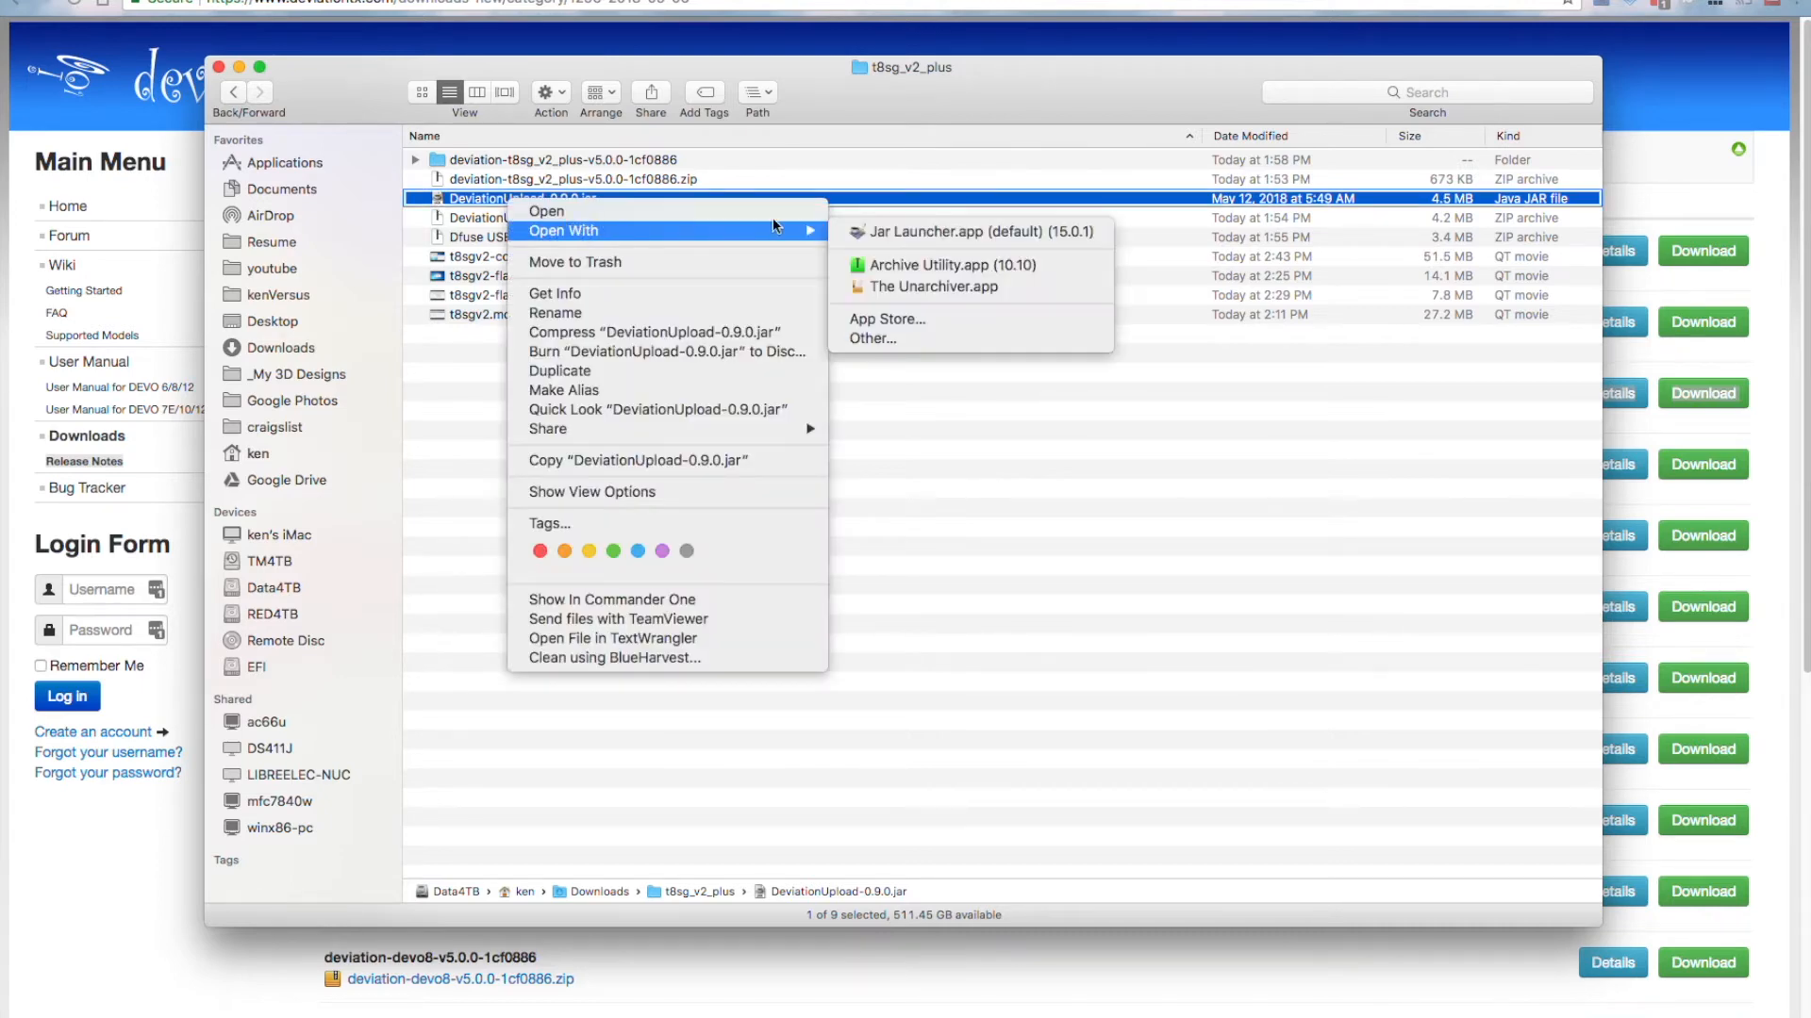
click(905, 233)
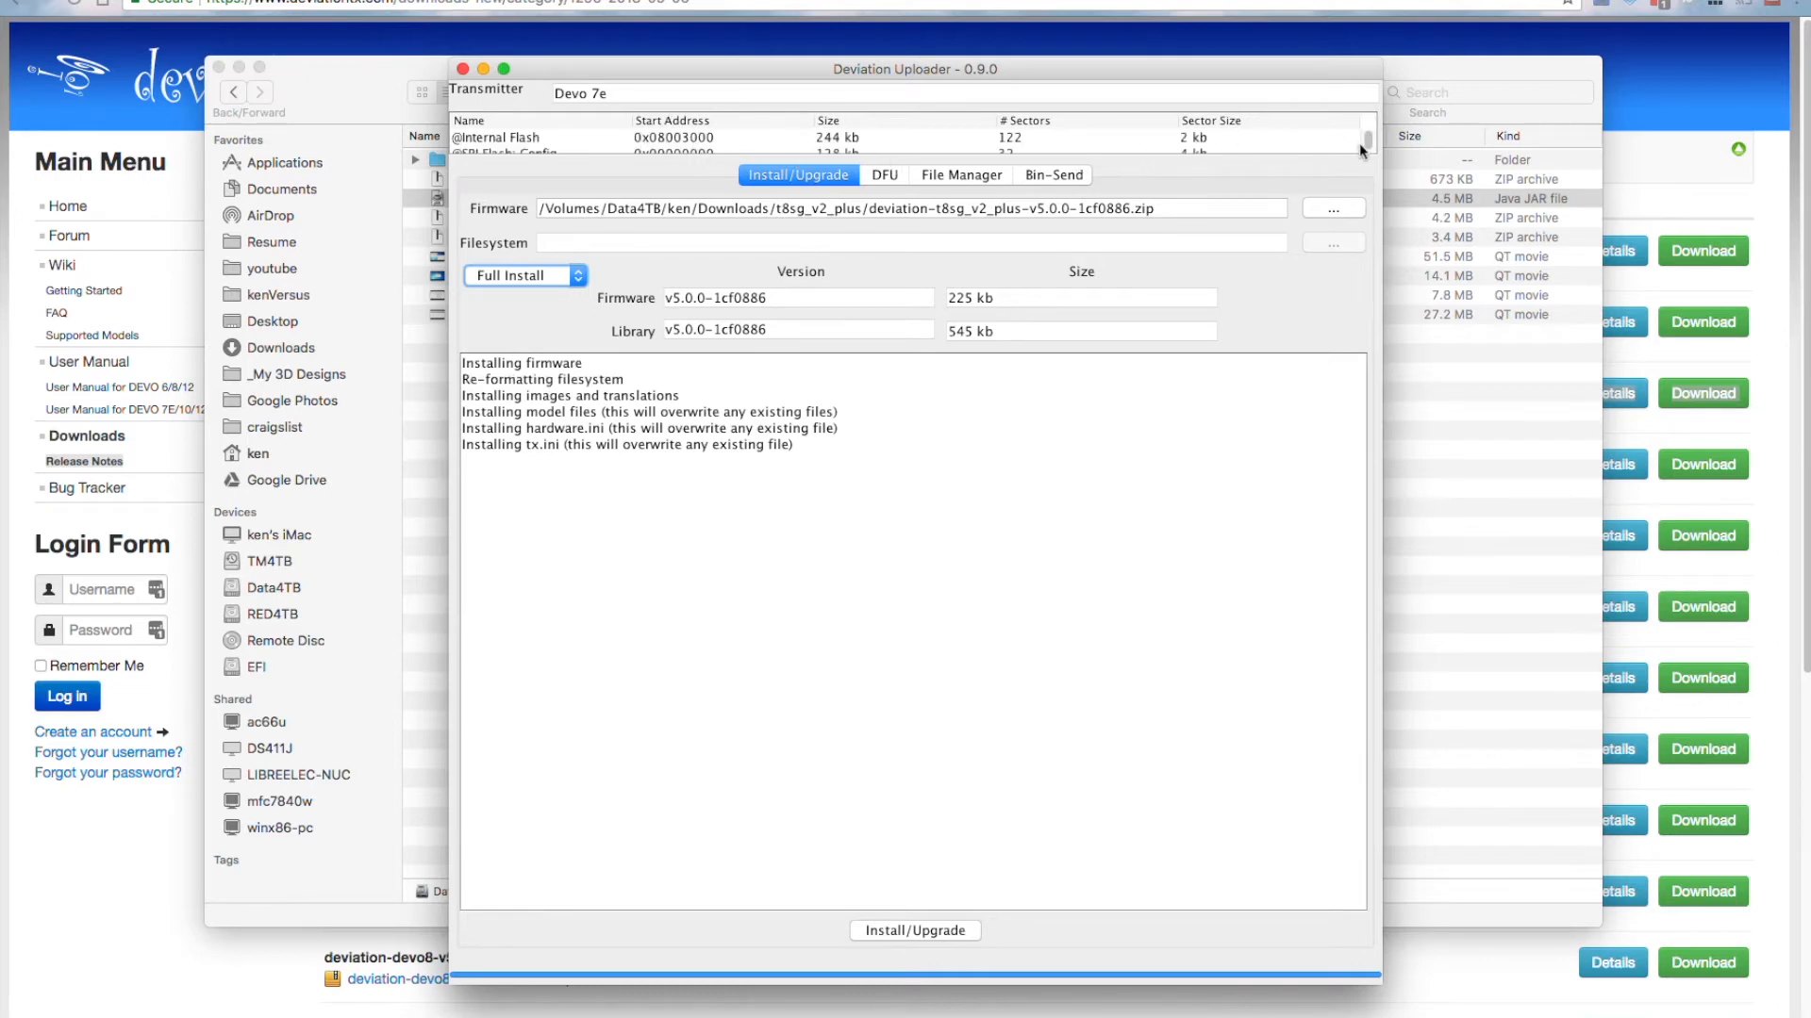
Examine the connected transmitter's memory list and the file name of the chosen firmware zip.
scroll(1363, 143, down, 1)
scroll(1368, 142, up, 1)
click(738, 142)
click(568, 138)
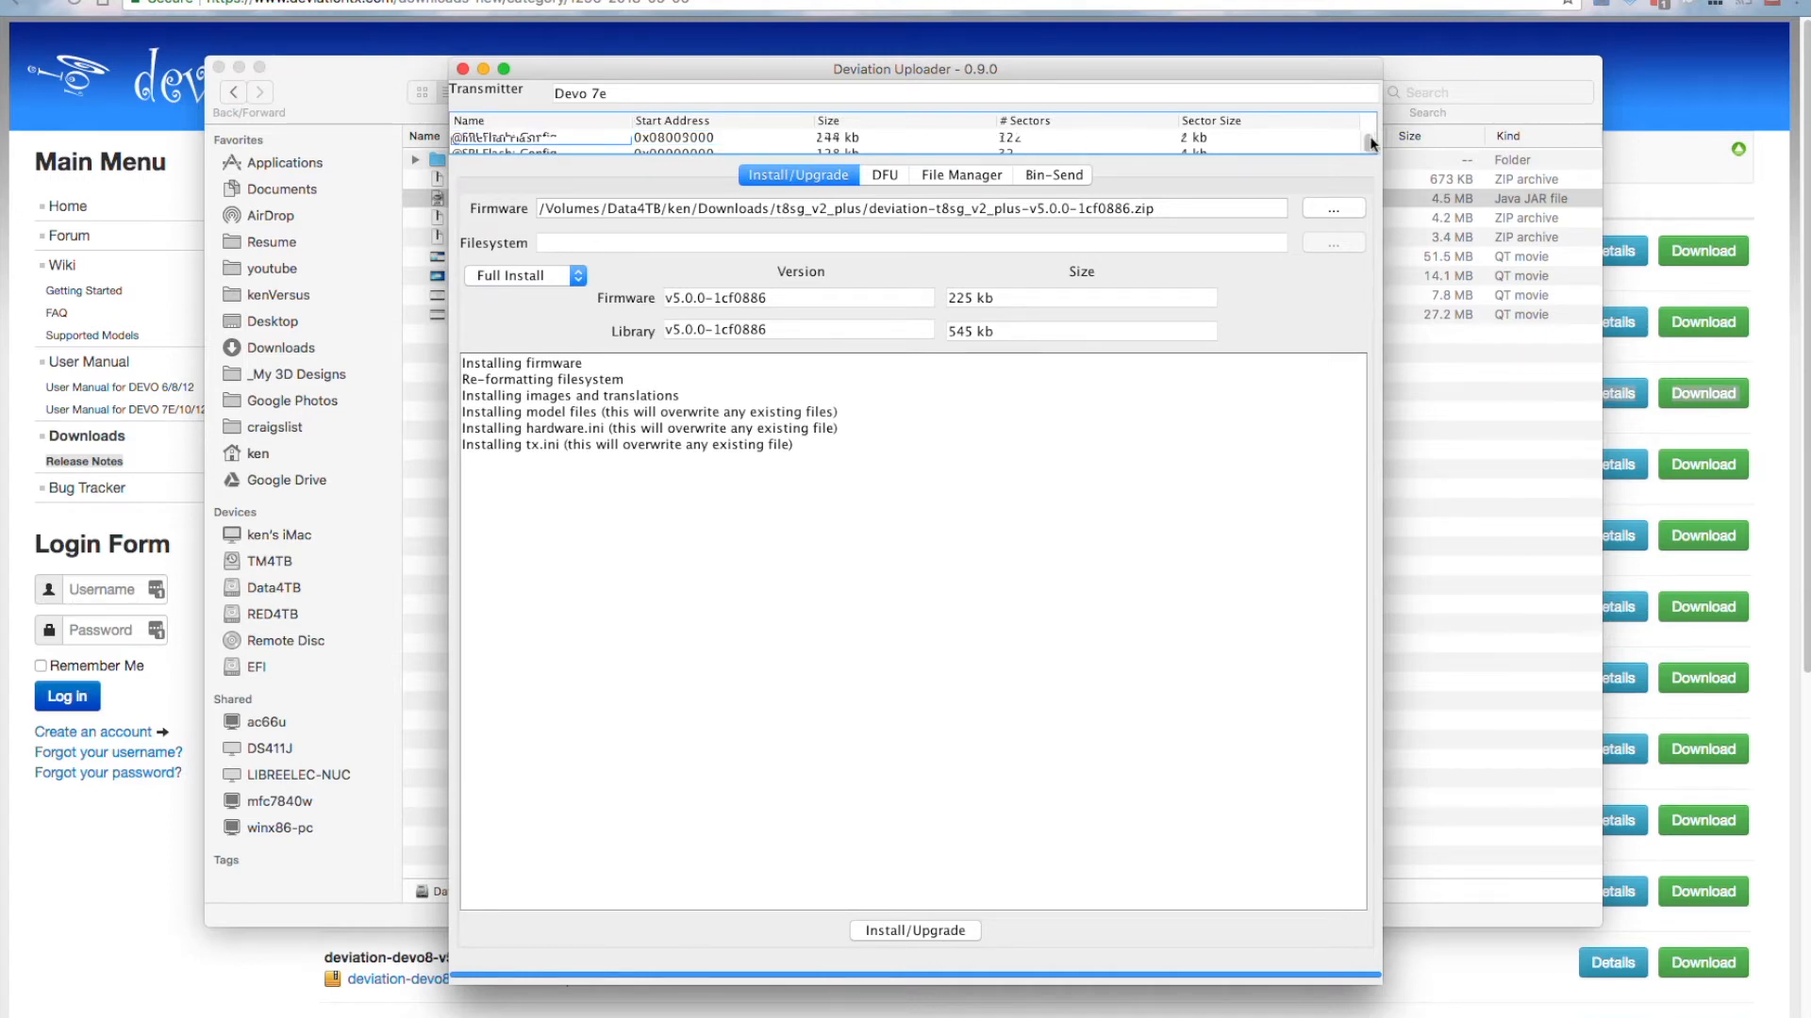
scroll(1371, 135, down, 1)
scroll(1369, 141, up, 1)
scroll(1369, 141, down, 2)
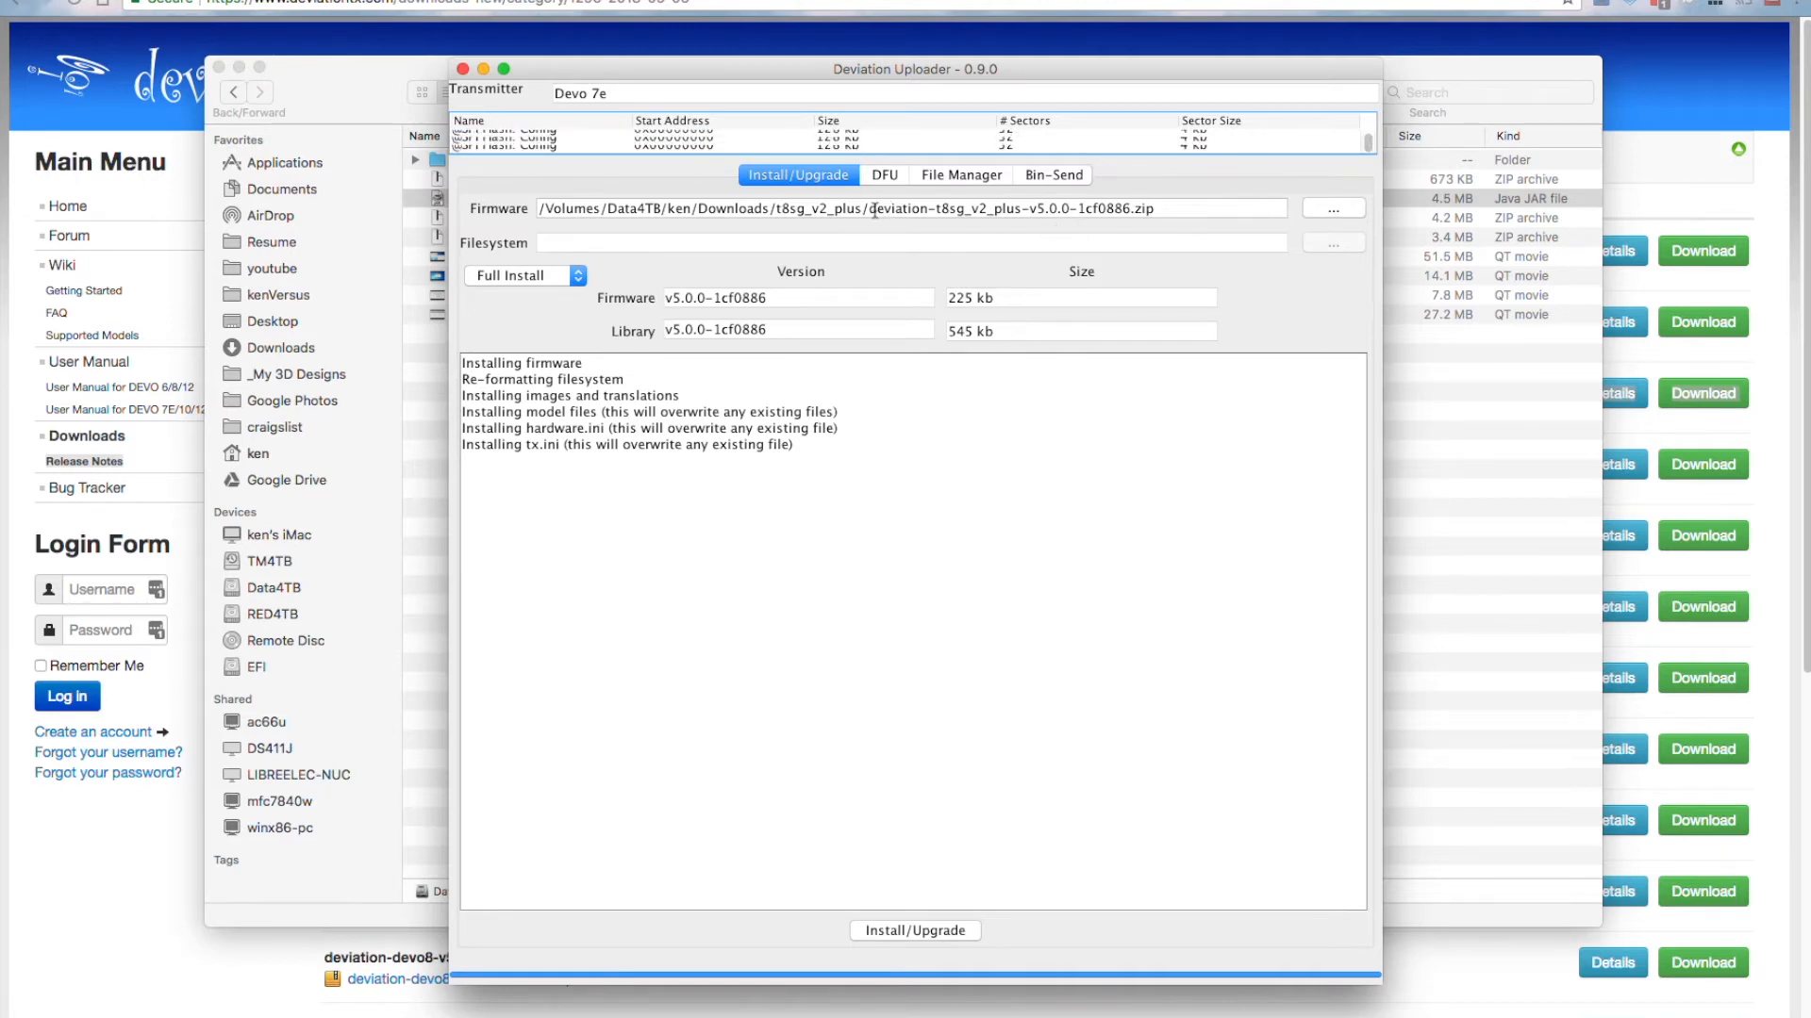
drag(873, 209, 1139, 209)
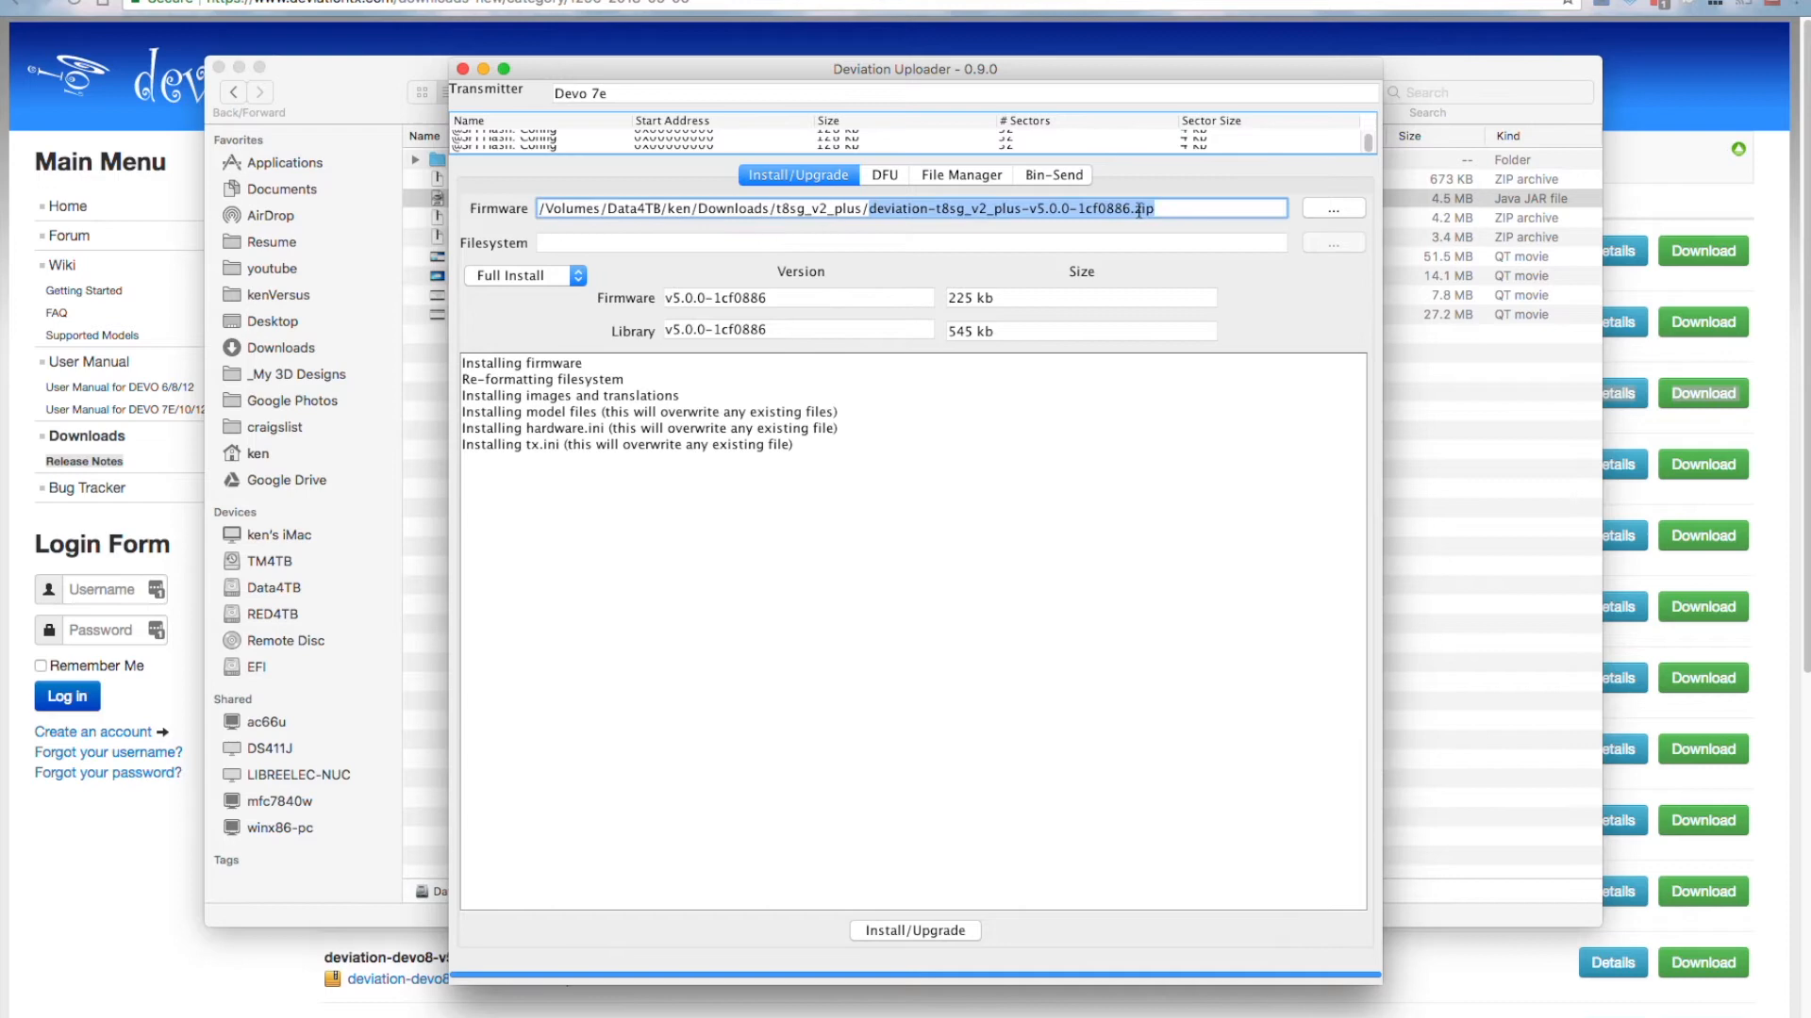
click(903, 210)
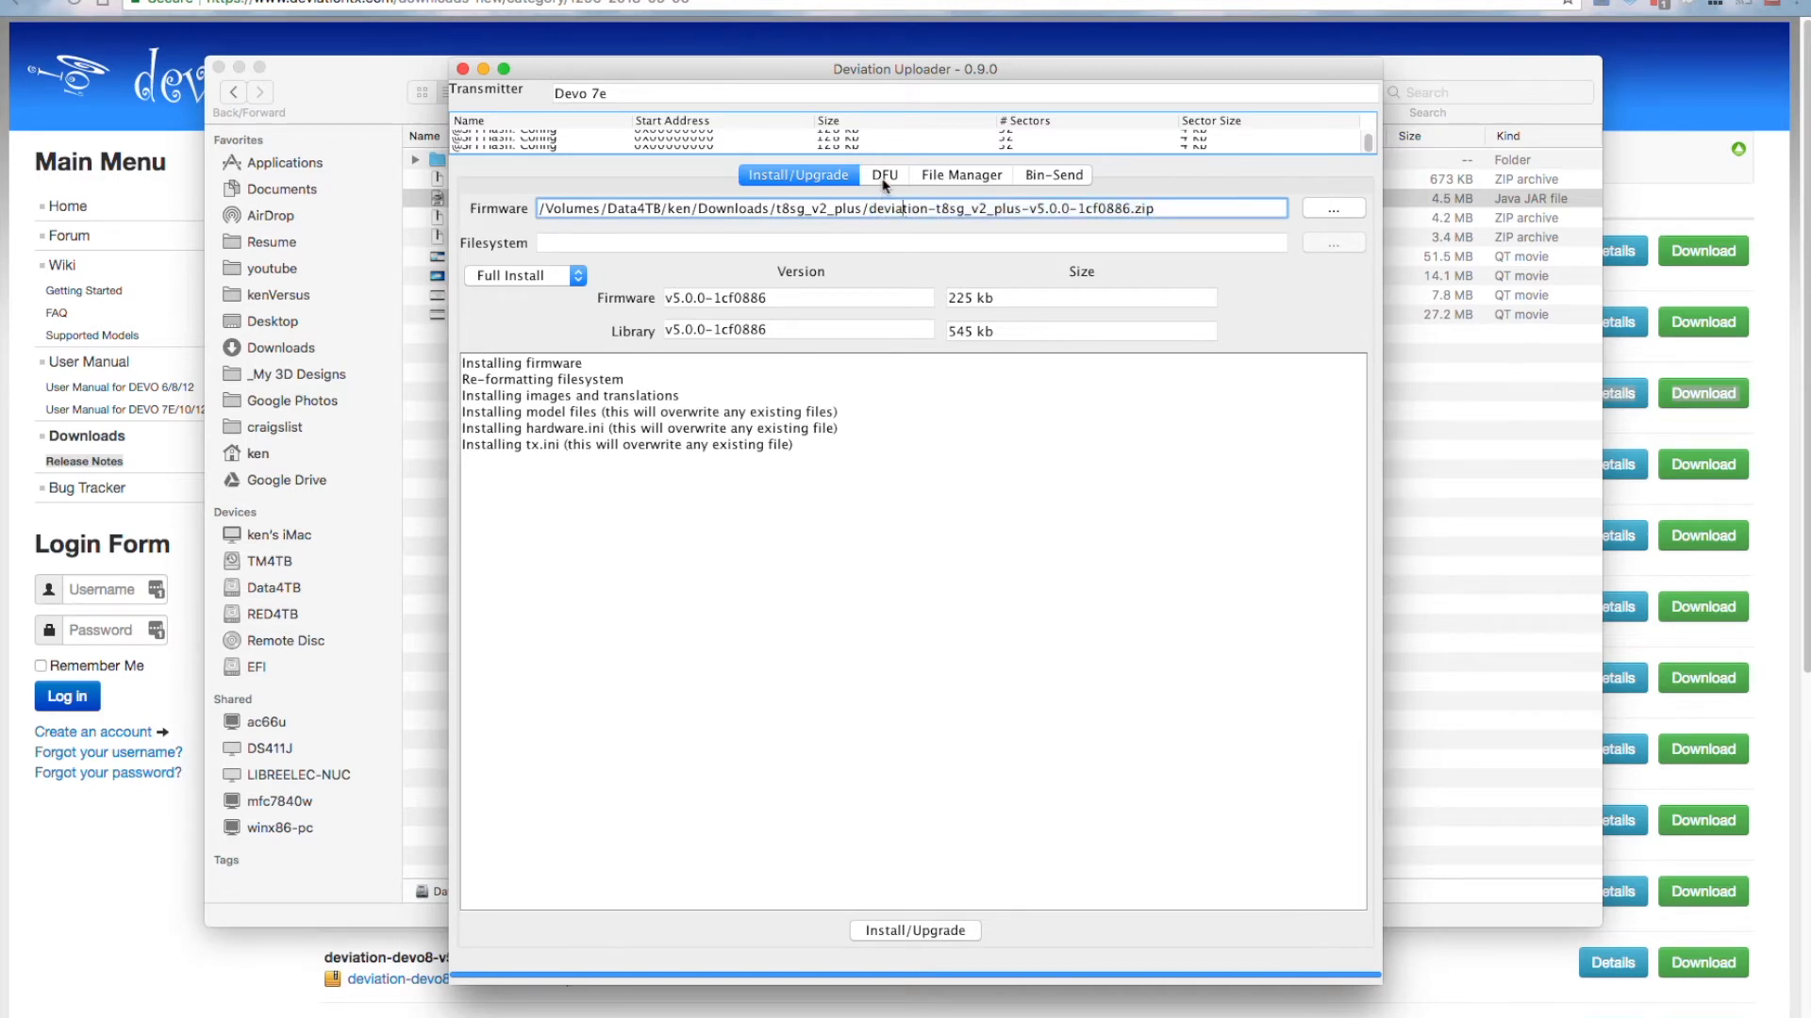
Load deviation-t8sg_v2_plus-v5.0.0-1cf0886.dfu from the extracted firmware folder as the DFU file and send it to the transmitter.
click(885, 177)
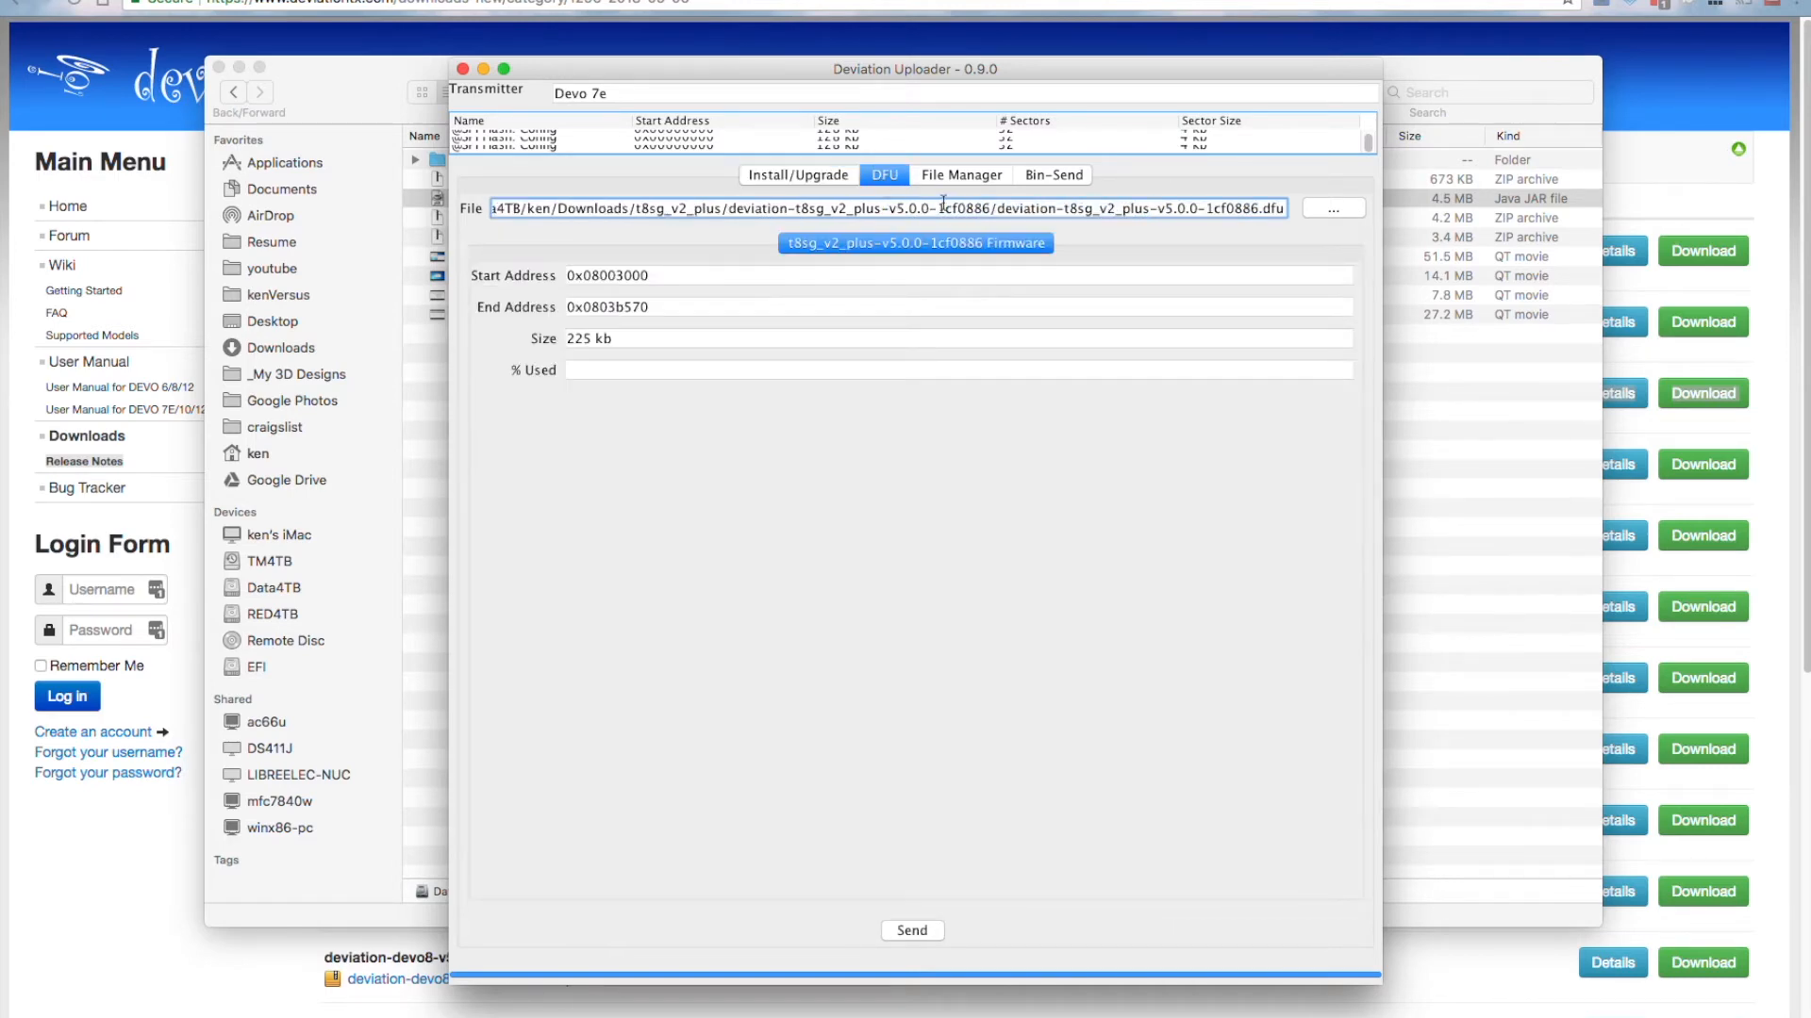
click(1333, 209)
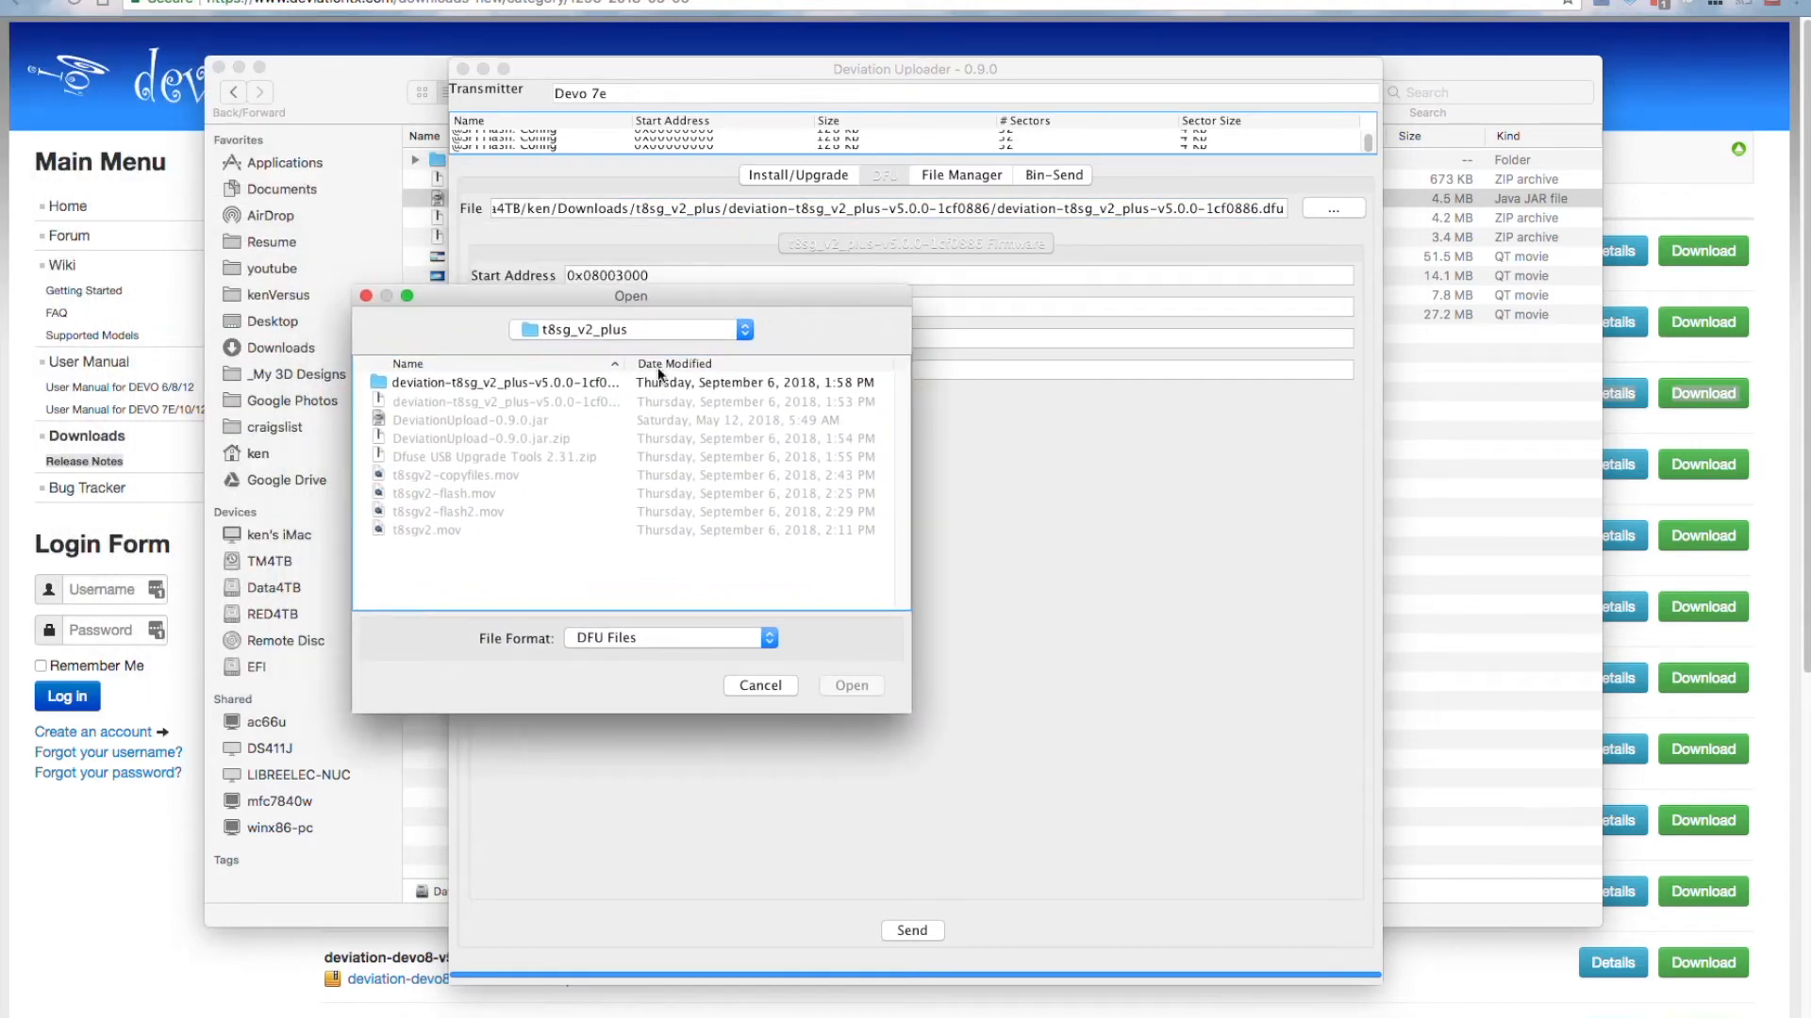
double_click(555, 383)
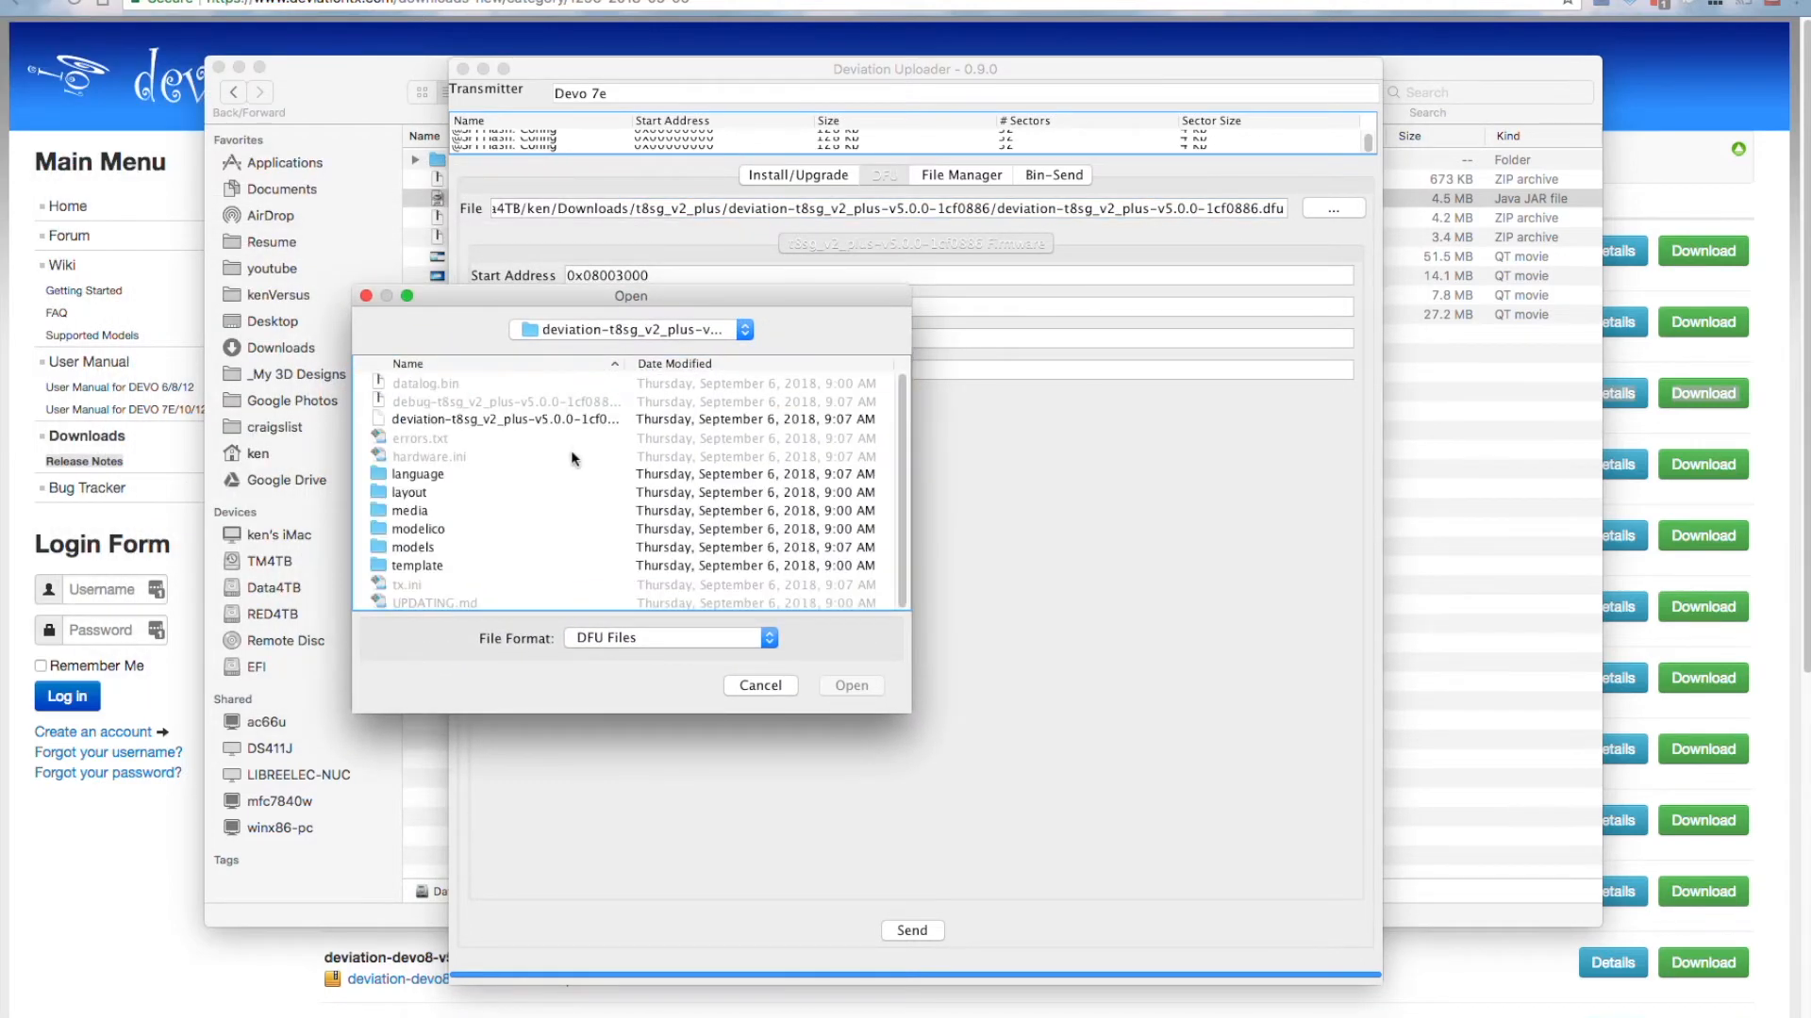
drag(630, 369, 722, 377)
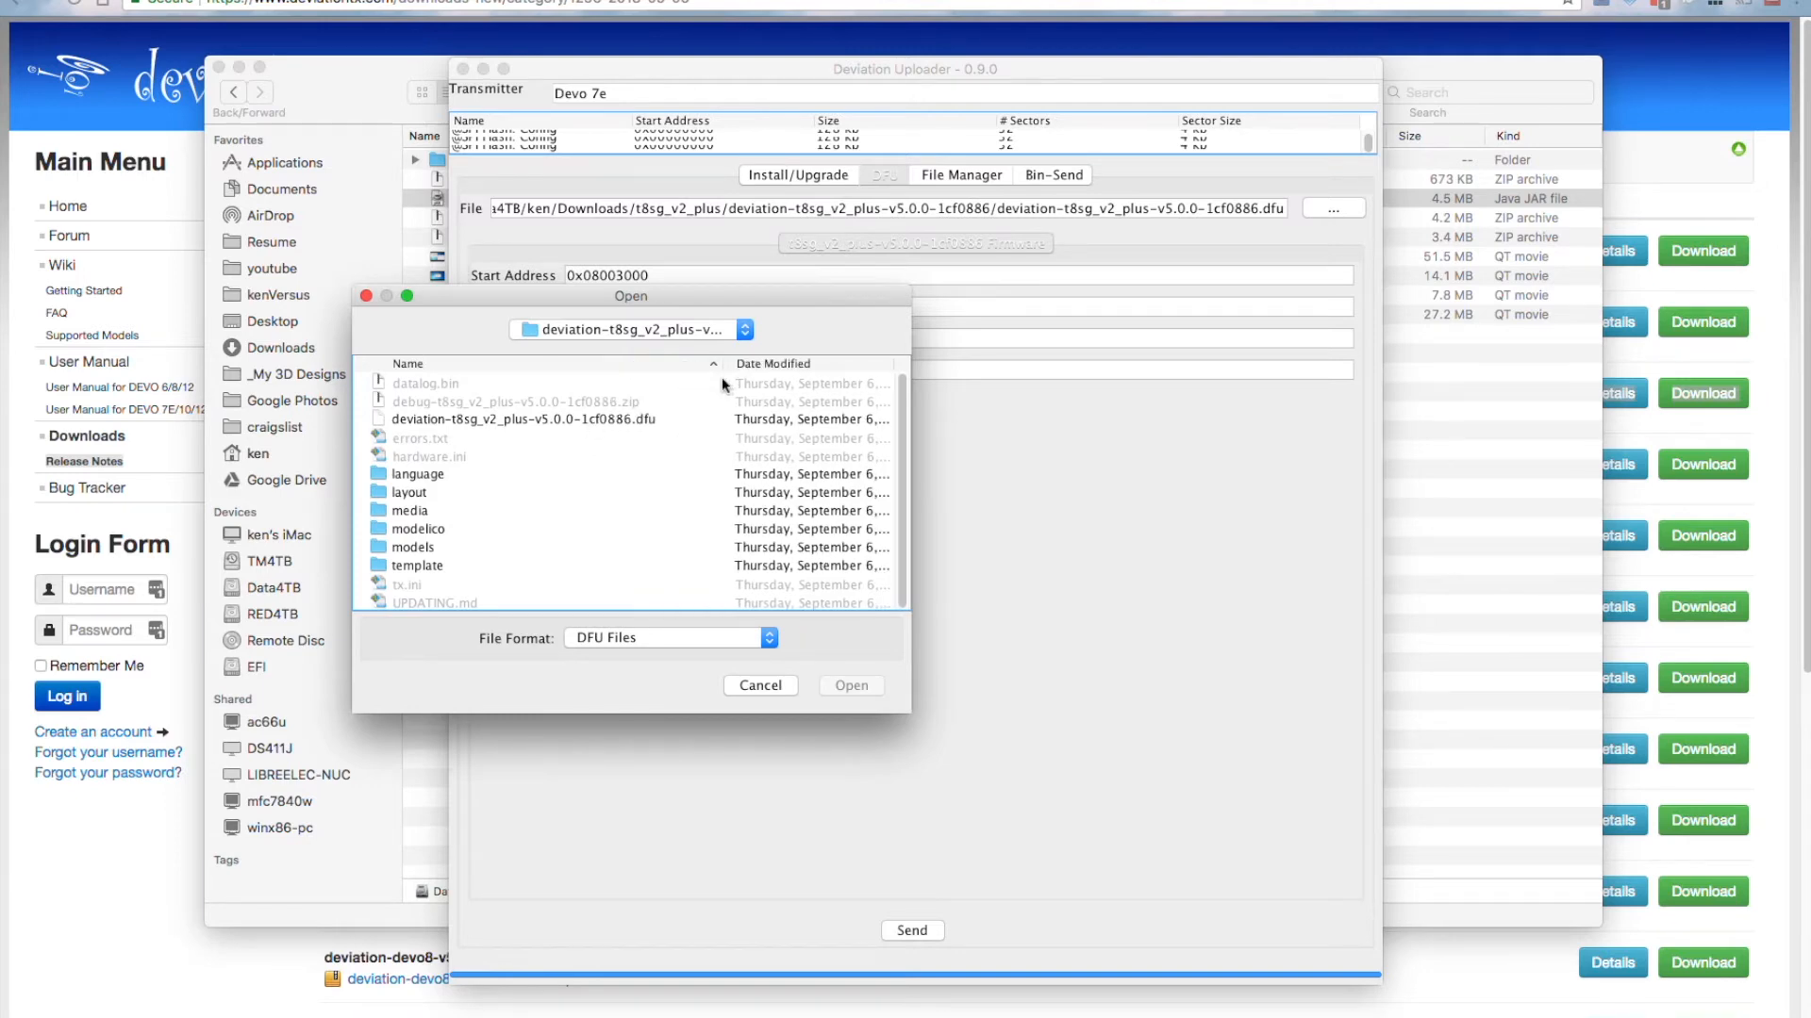
click(665, 417)
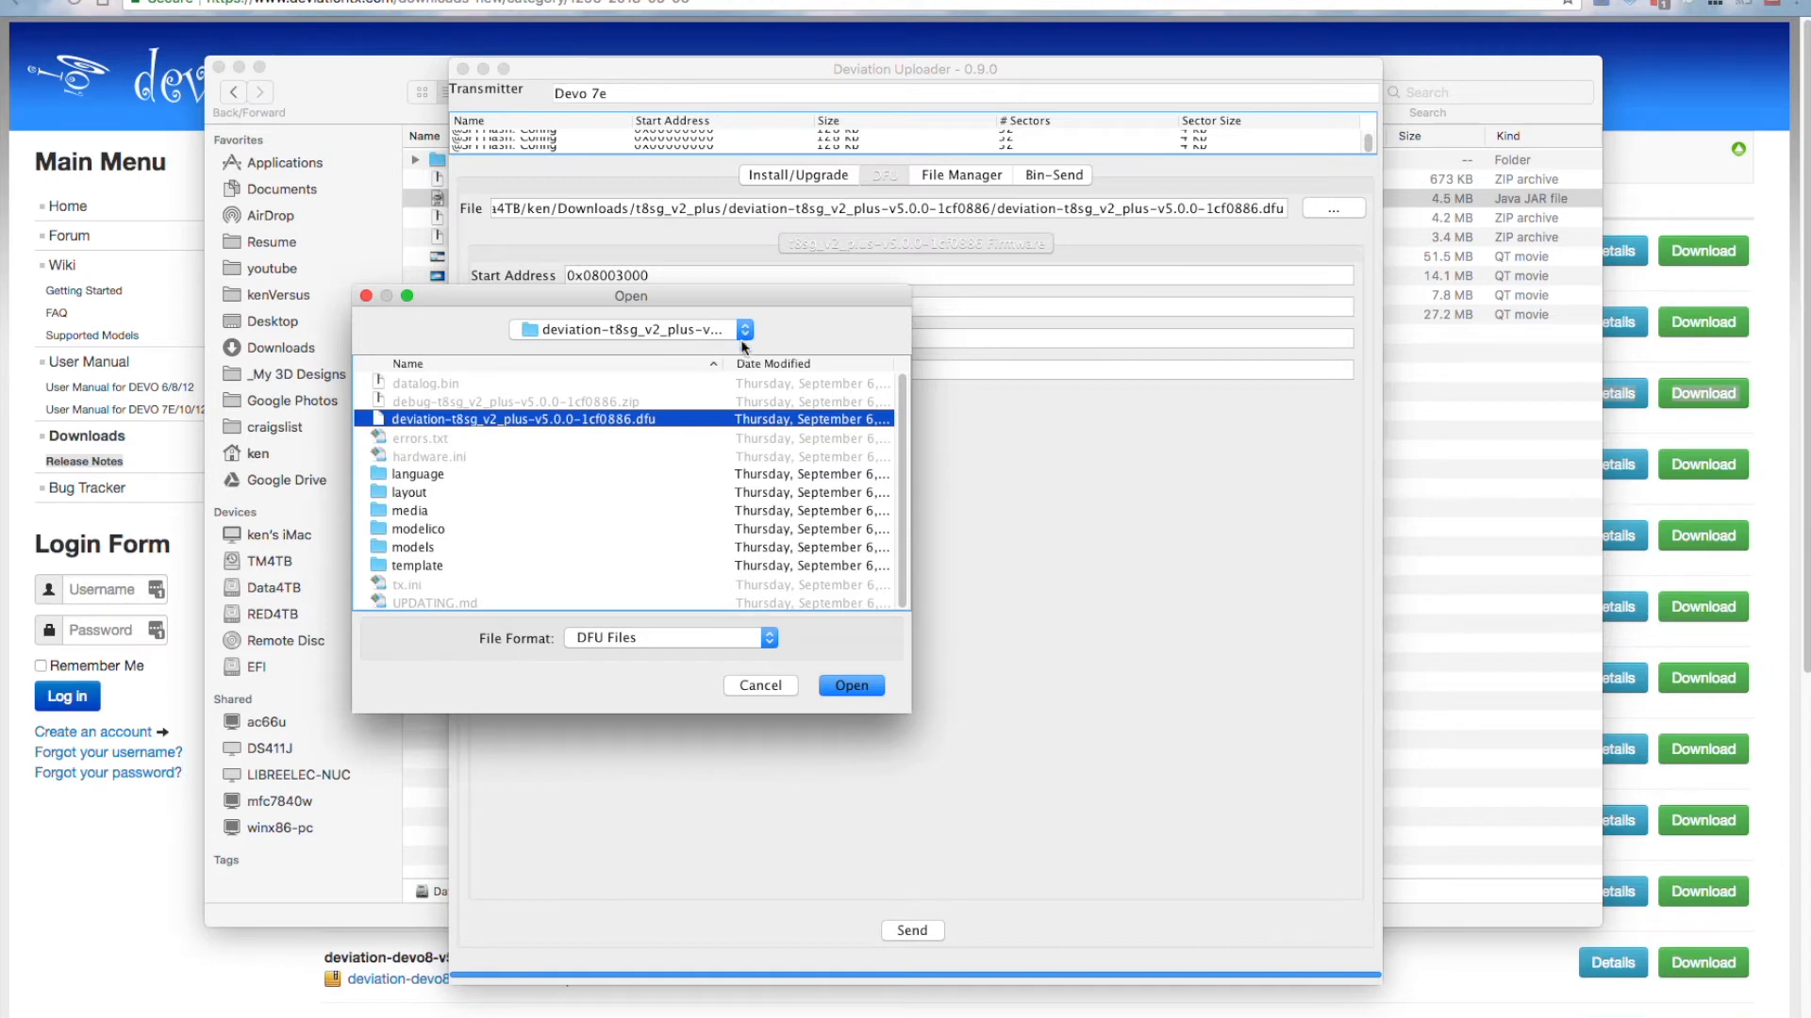
click(866, 685)
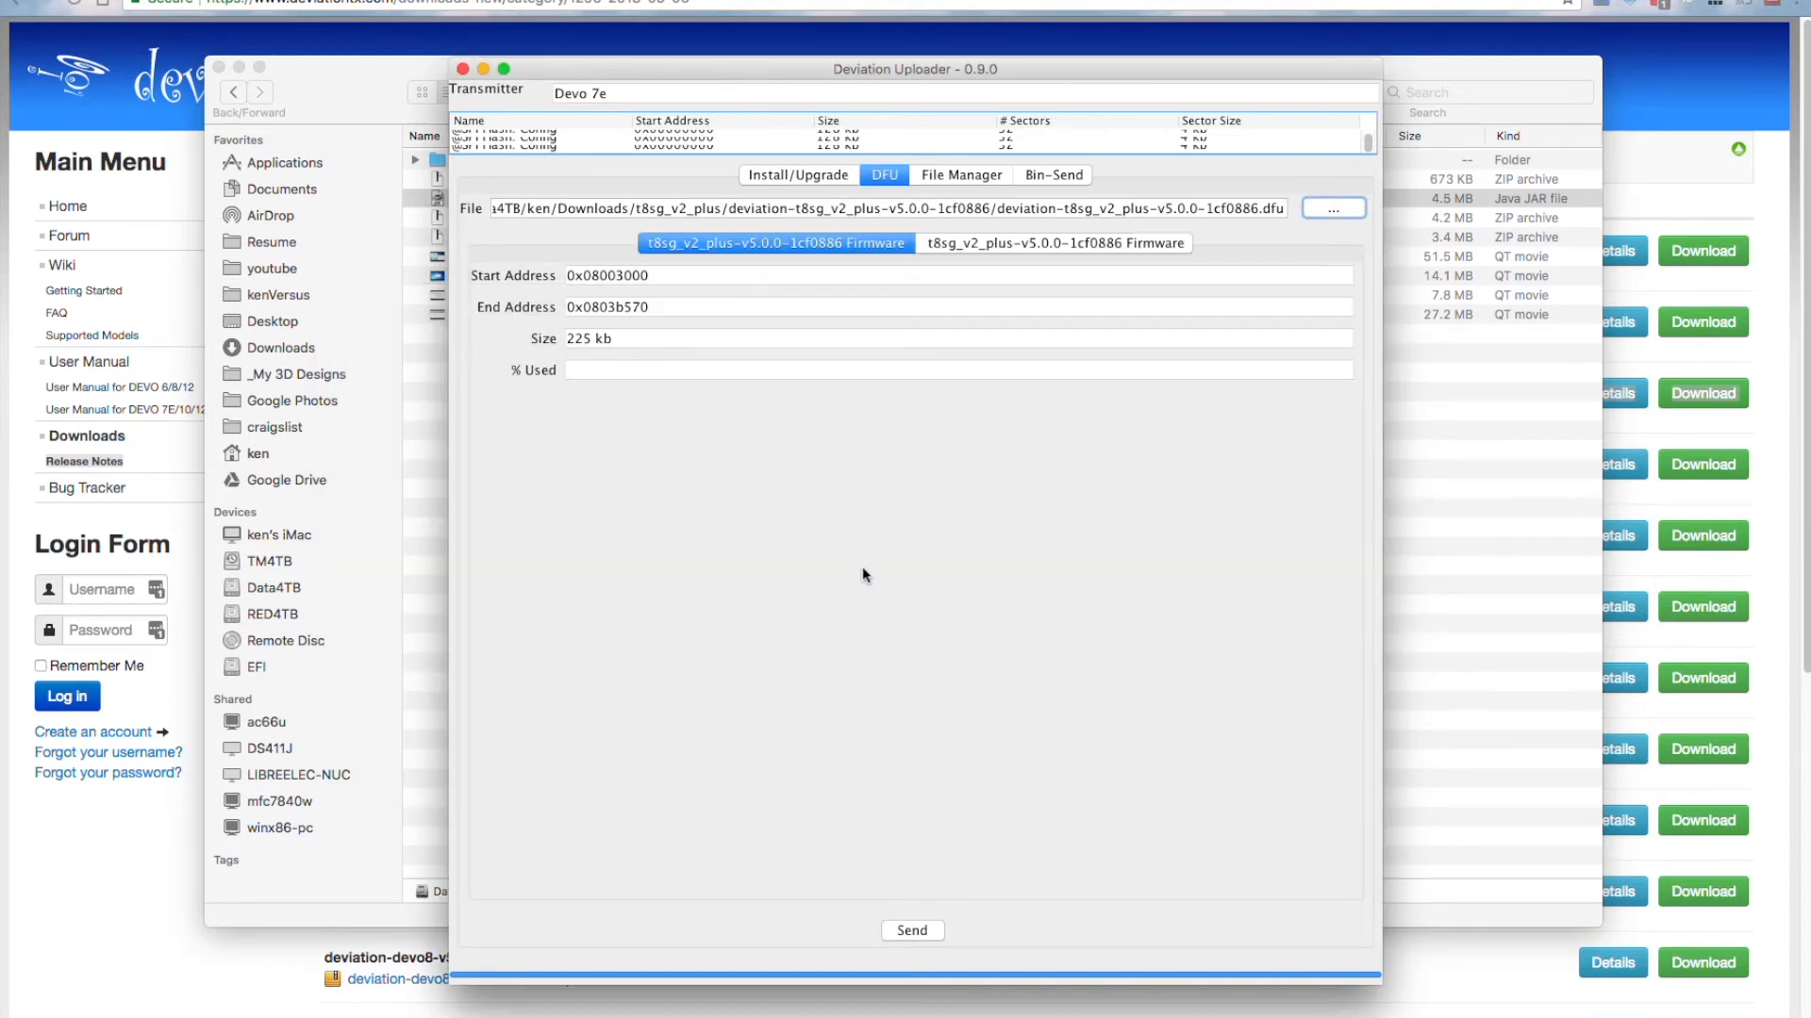
click(936, 932)
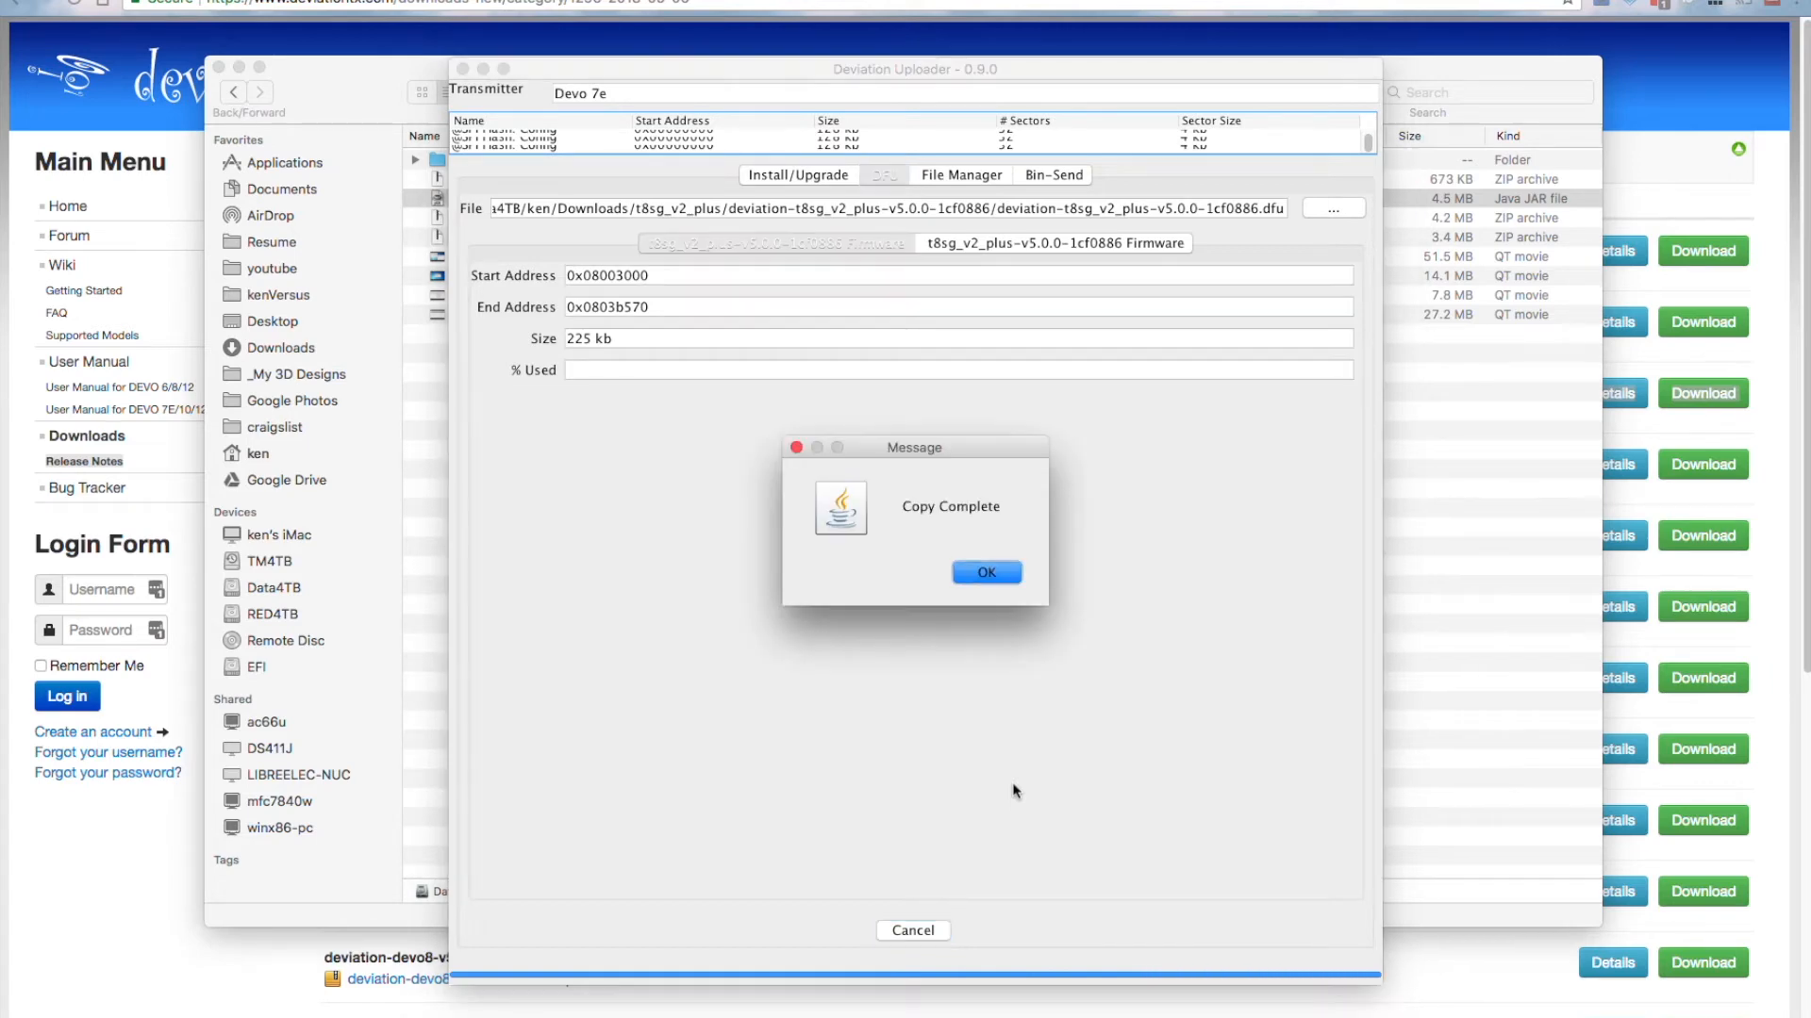
click(986, 573)
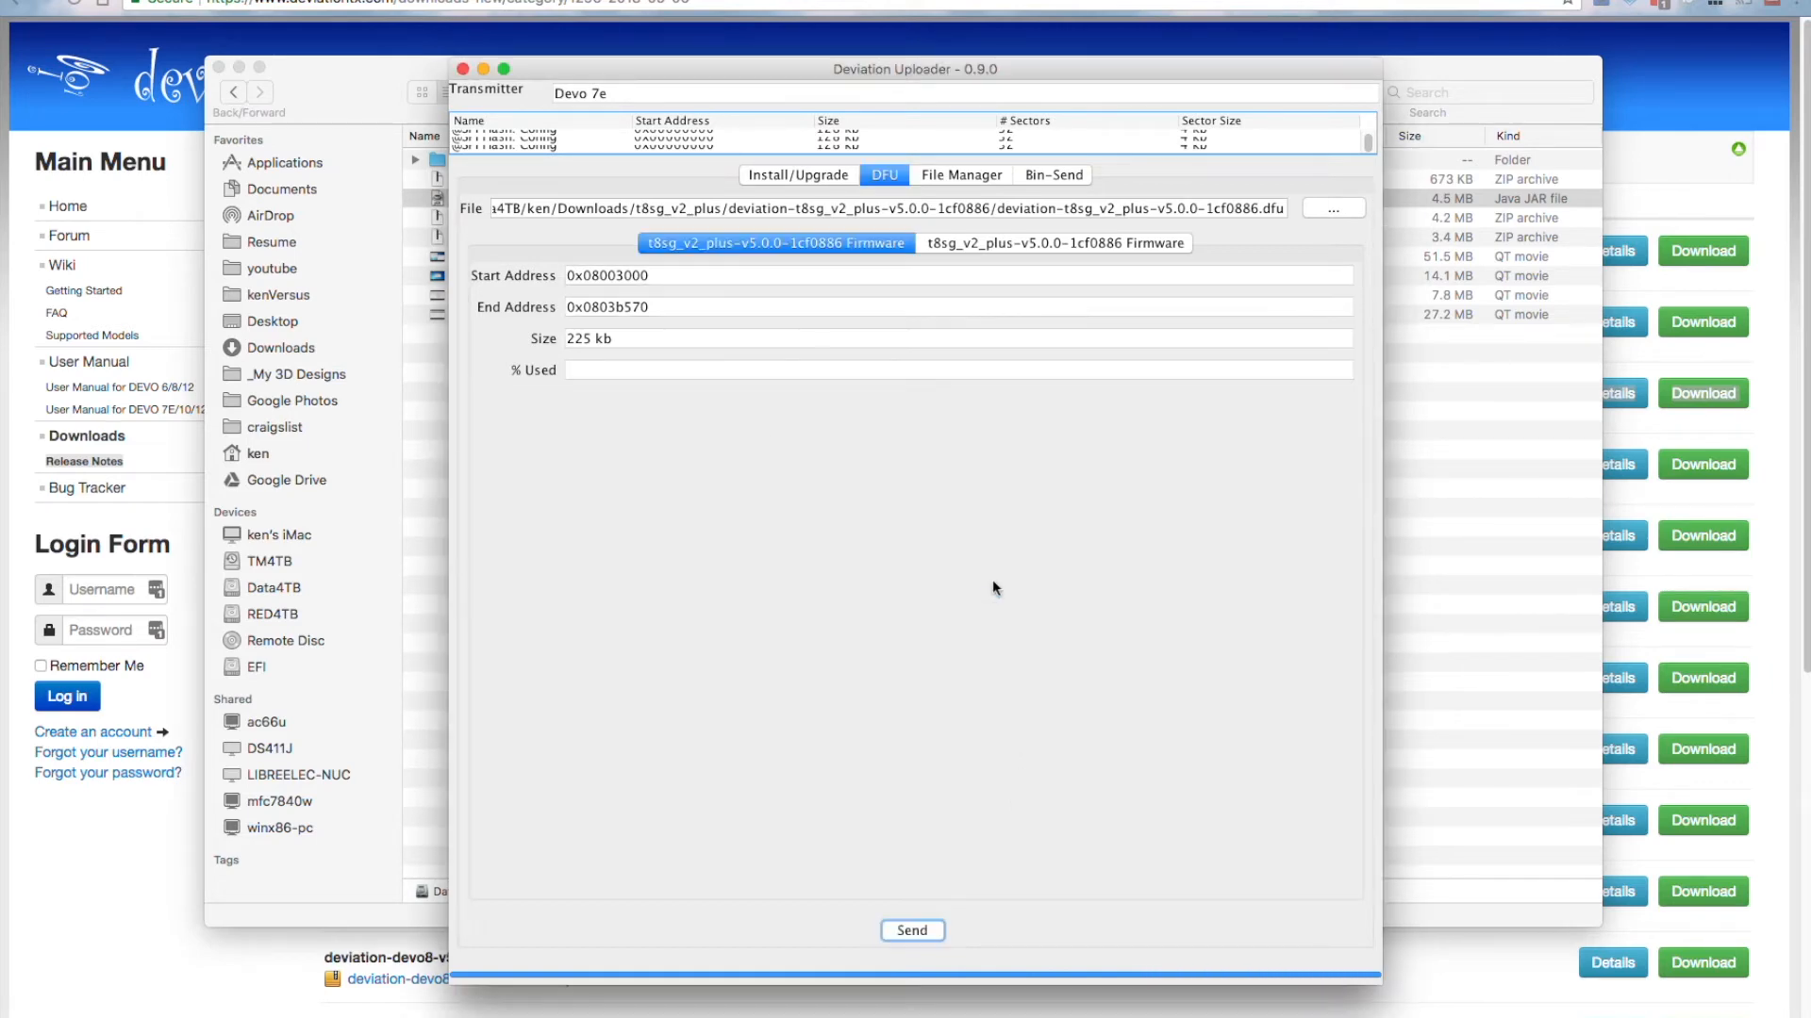
Return to the Install/Upgrade settings and choose the Advanced install mode.
click(752, 179)
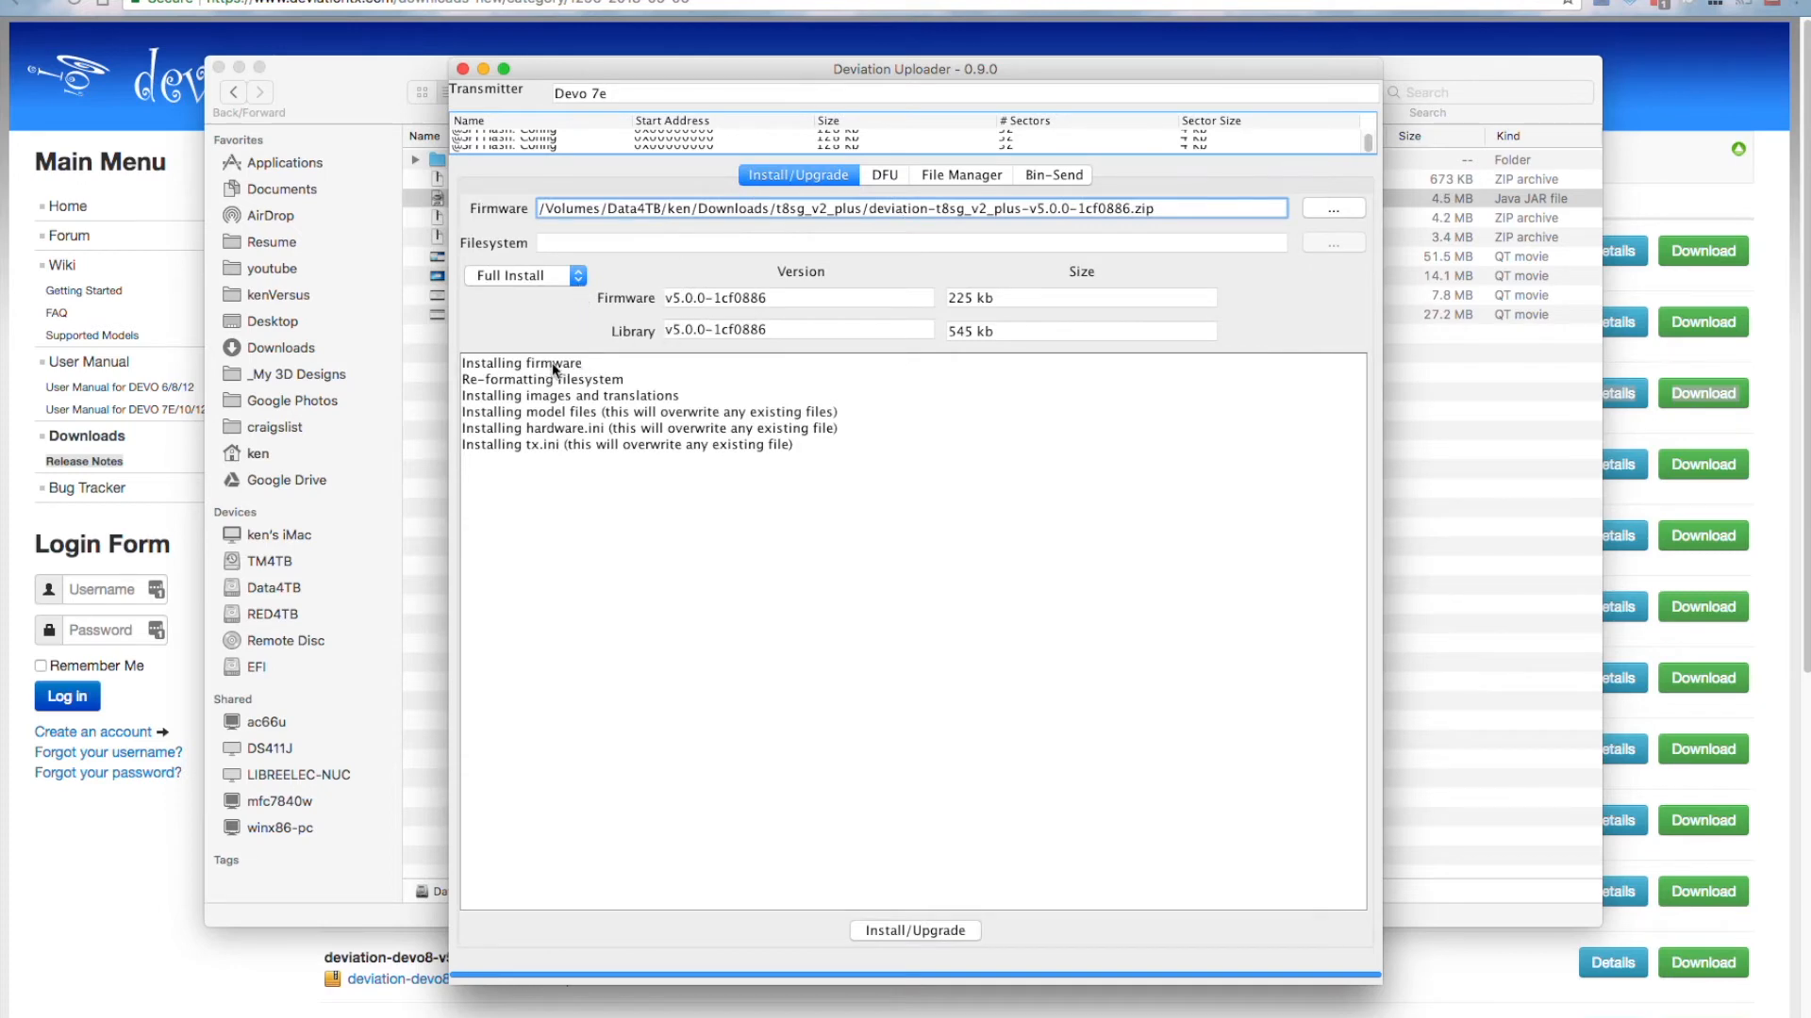
click(578, 276)
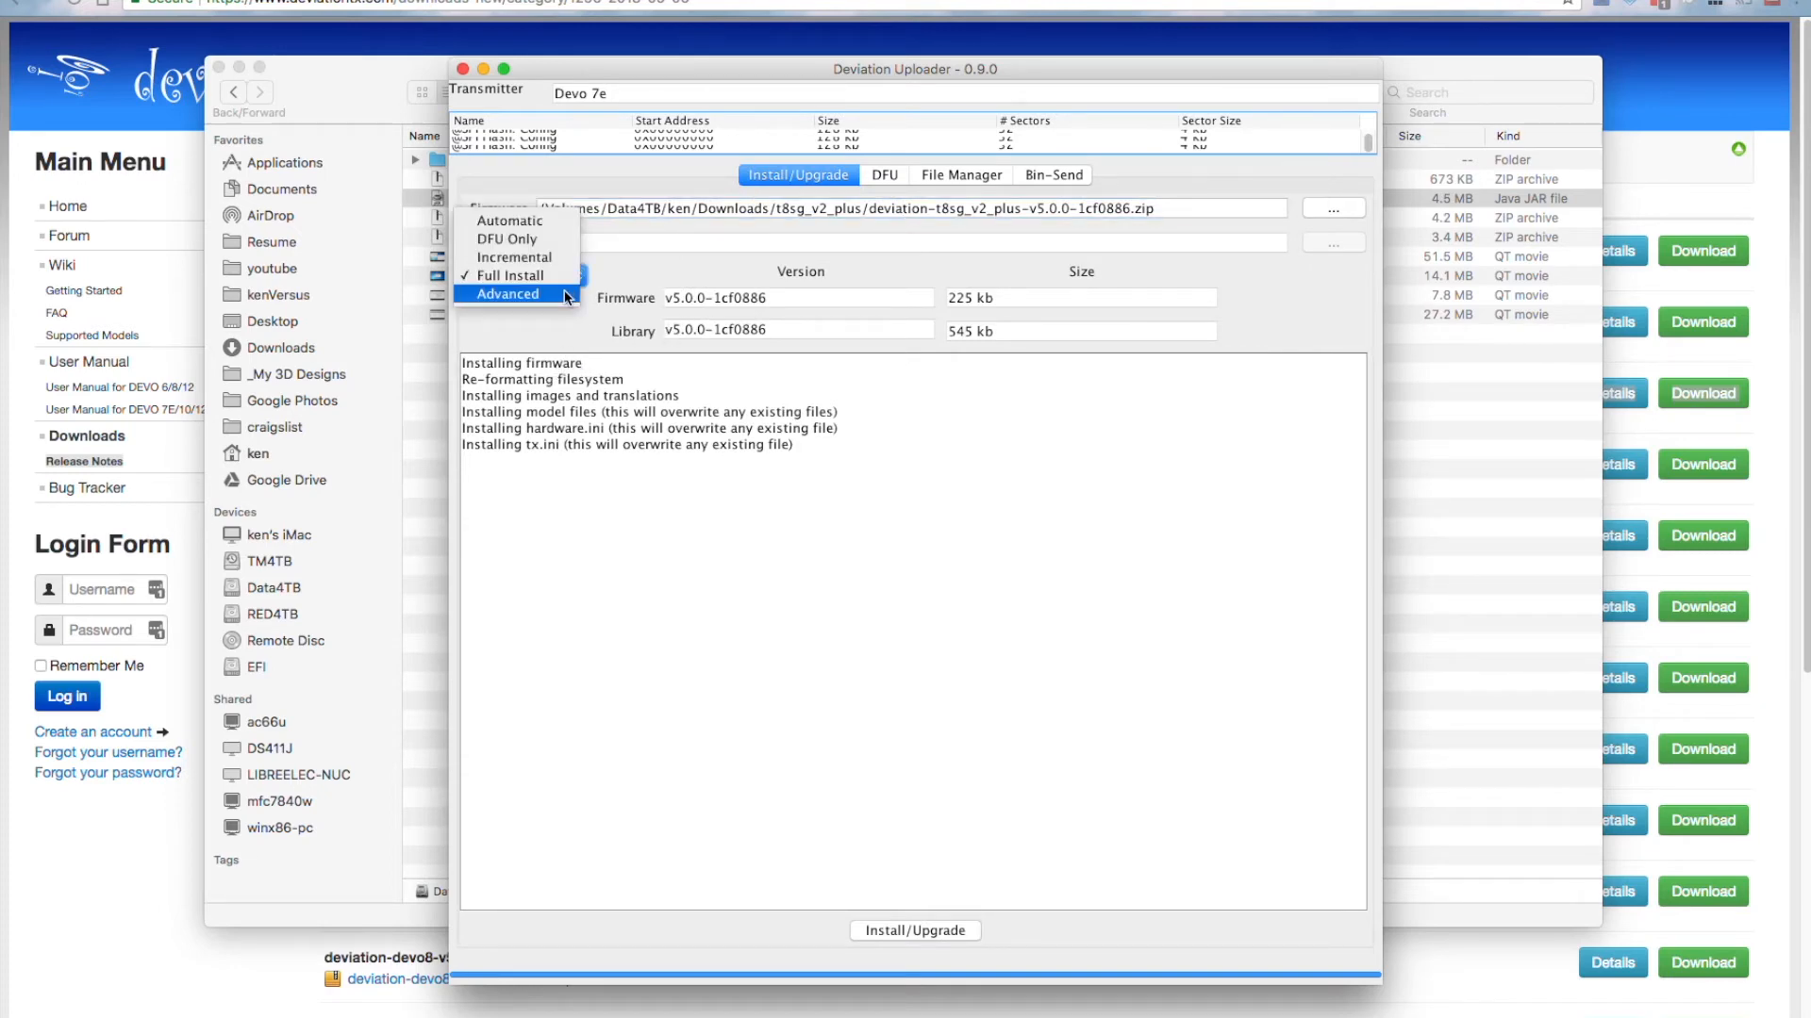
click(567, 294)
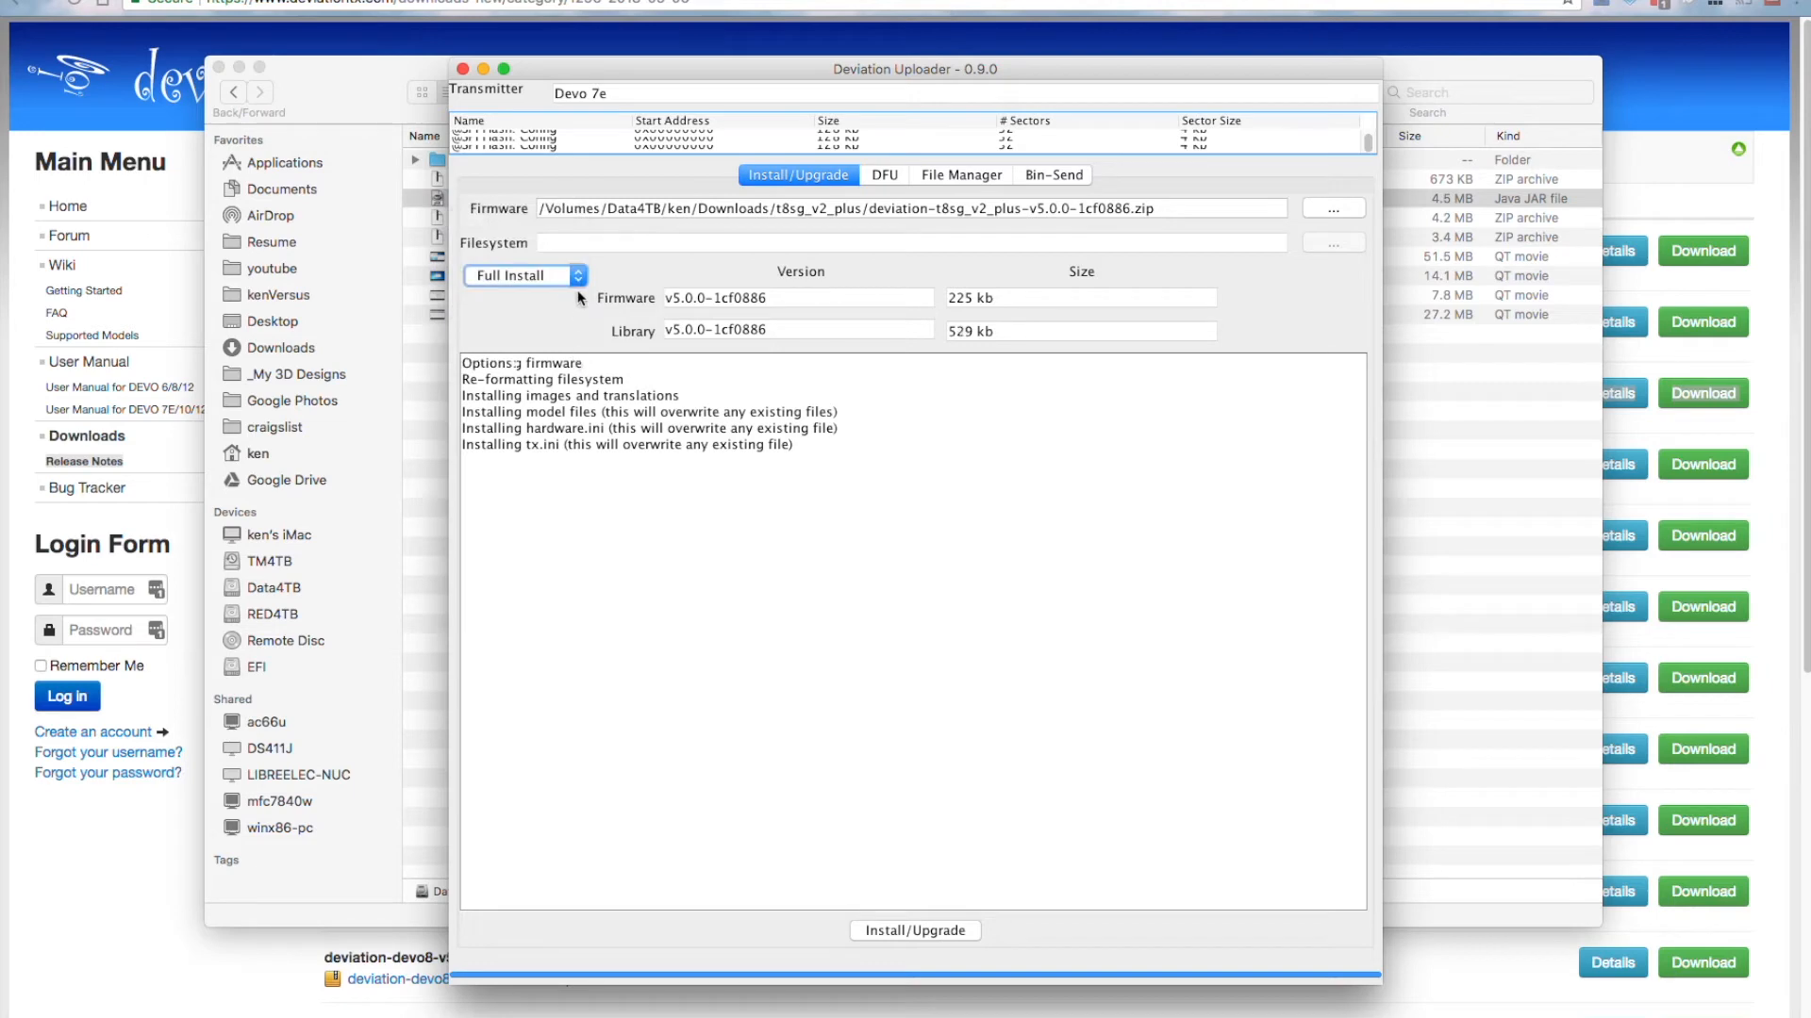
click(577, 277)
Try switching the Install Library option on and off, and set the install mode to Automatic.
click(563, 412)
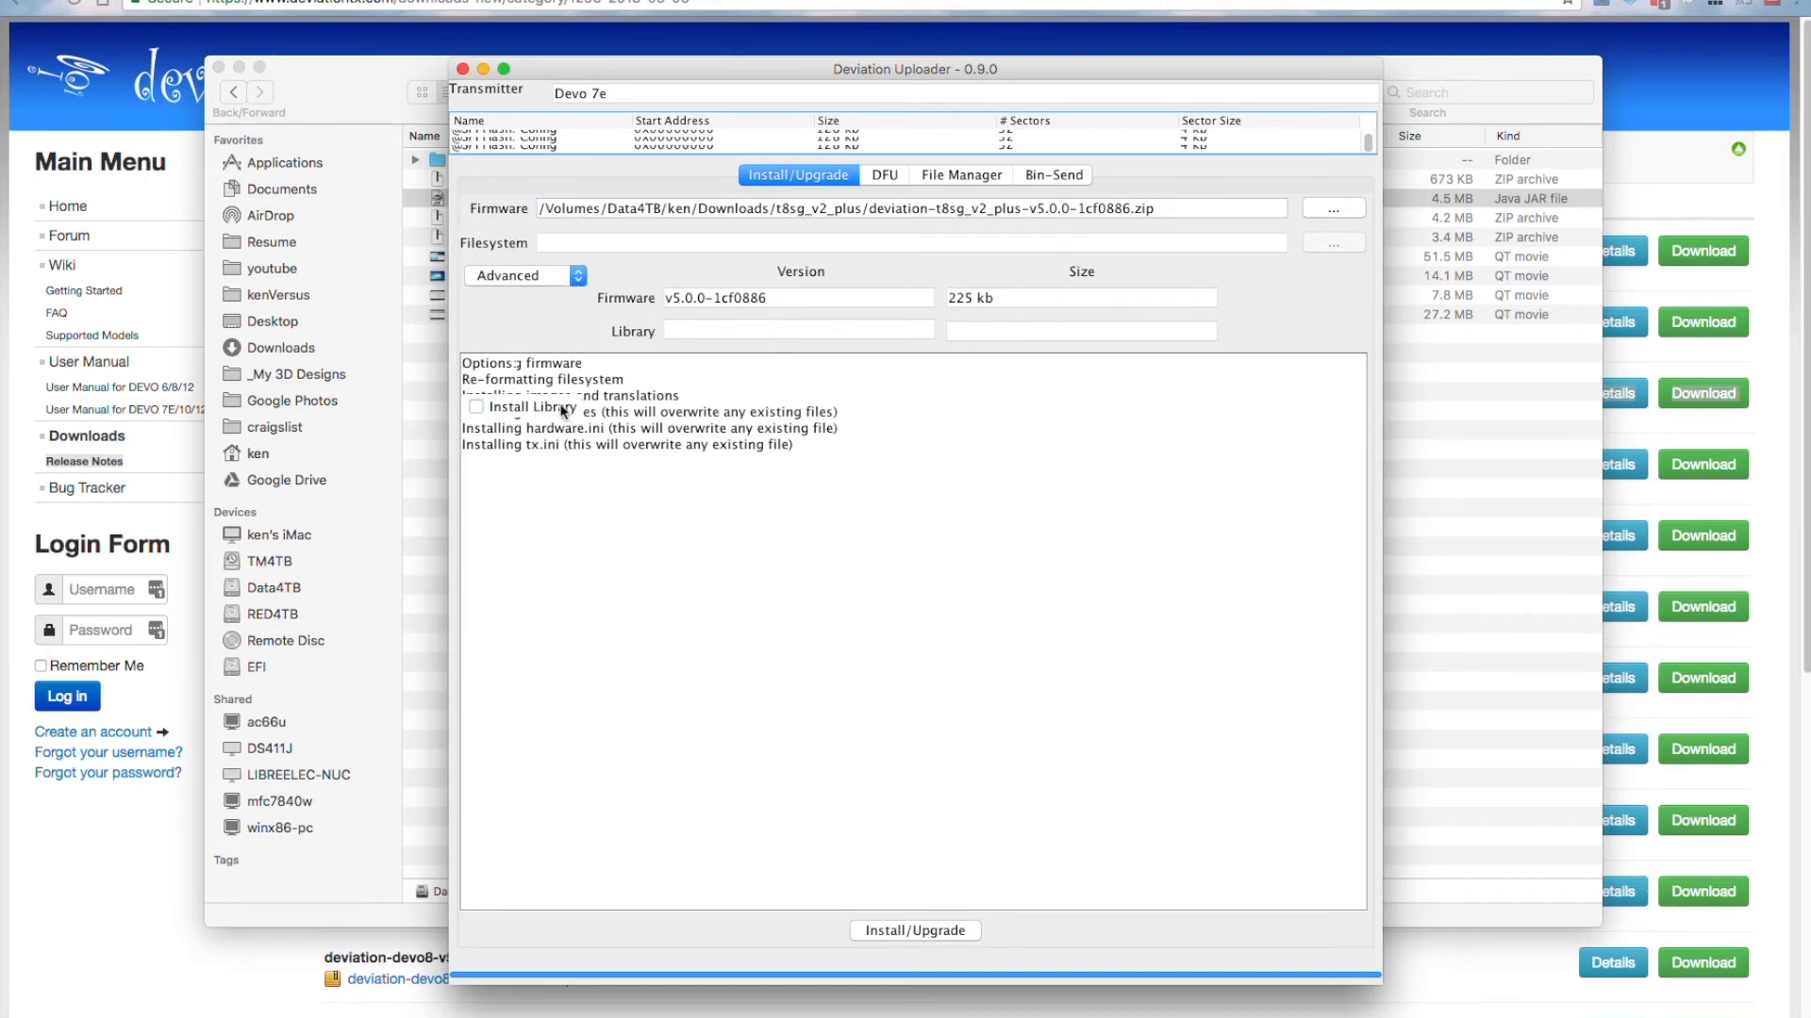
click(564, 412)
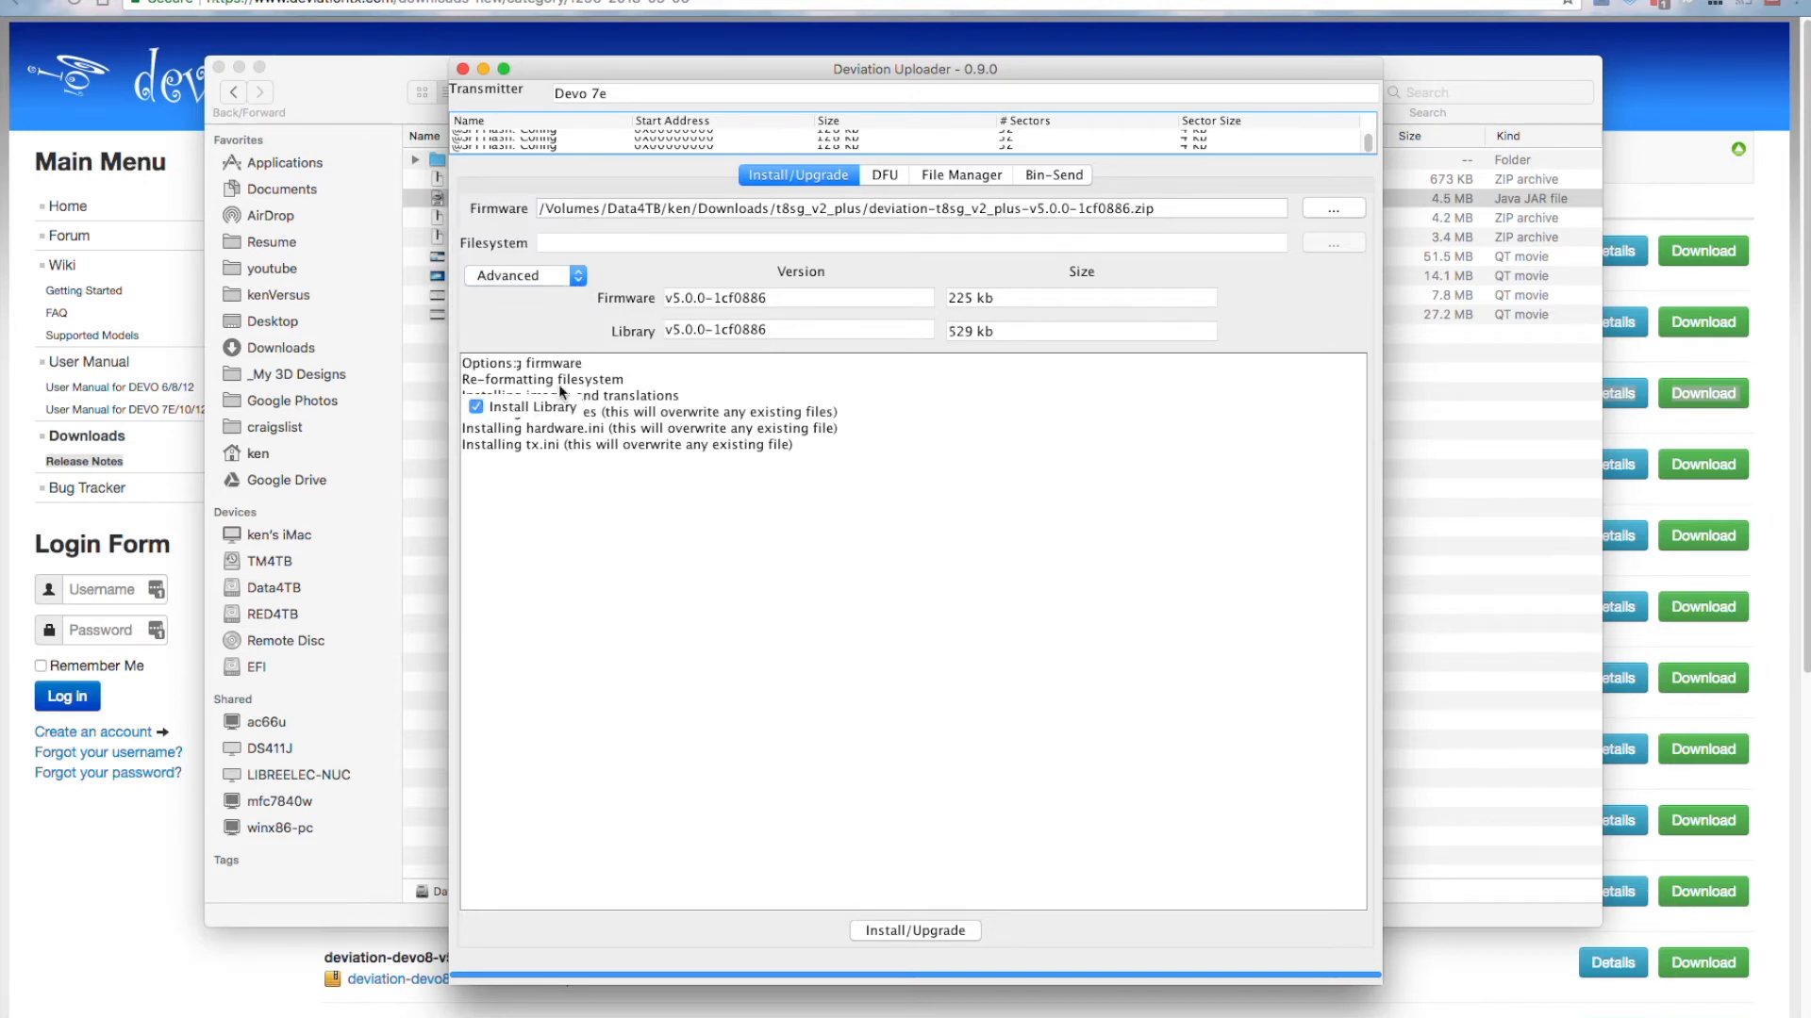
click(477, 406)
click(579, 274)
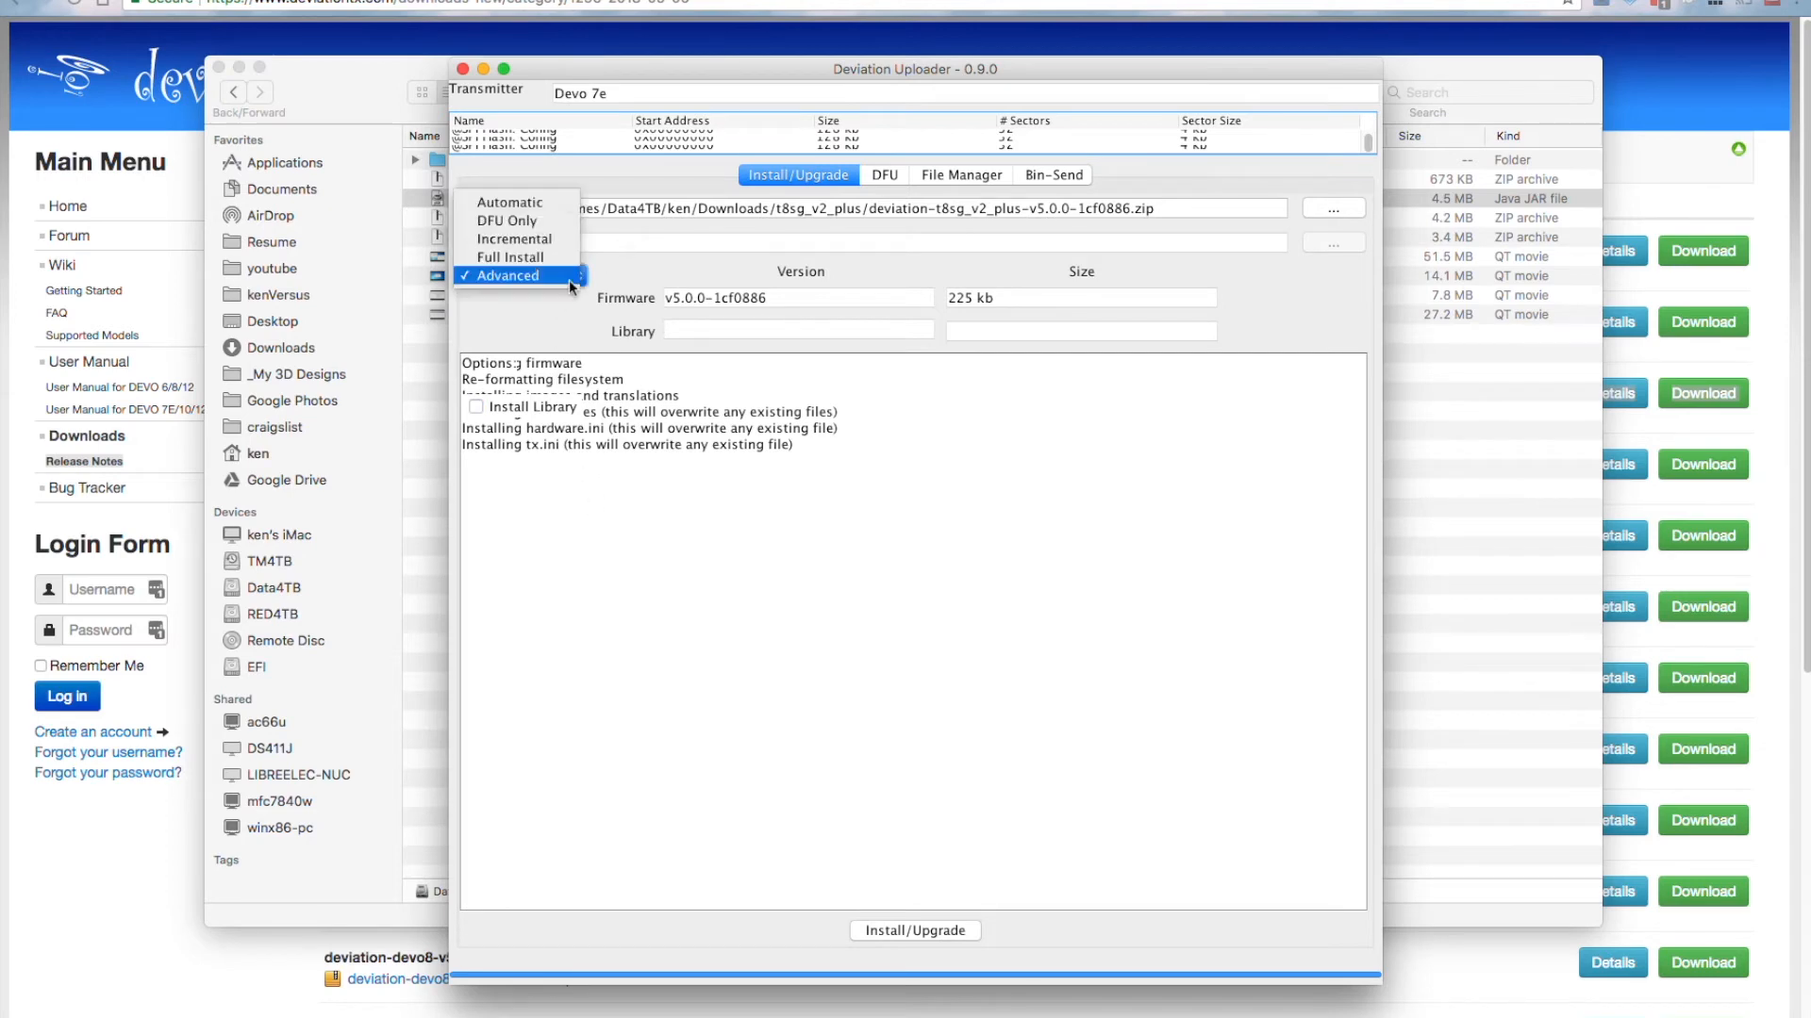
click(524, 205)
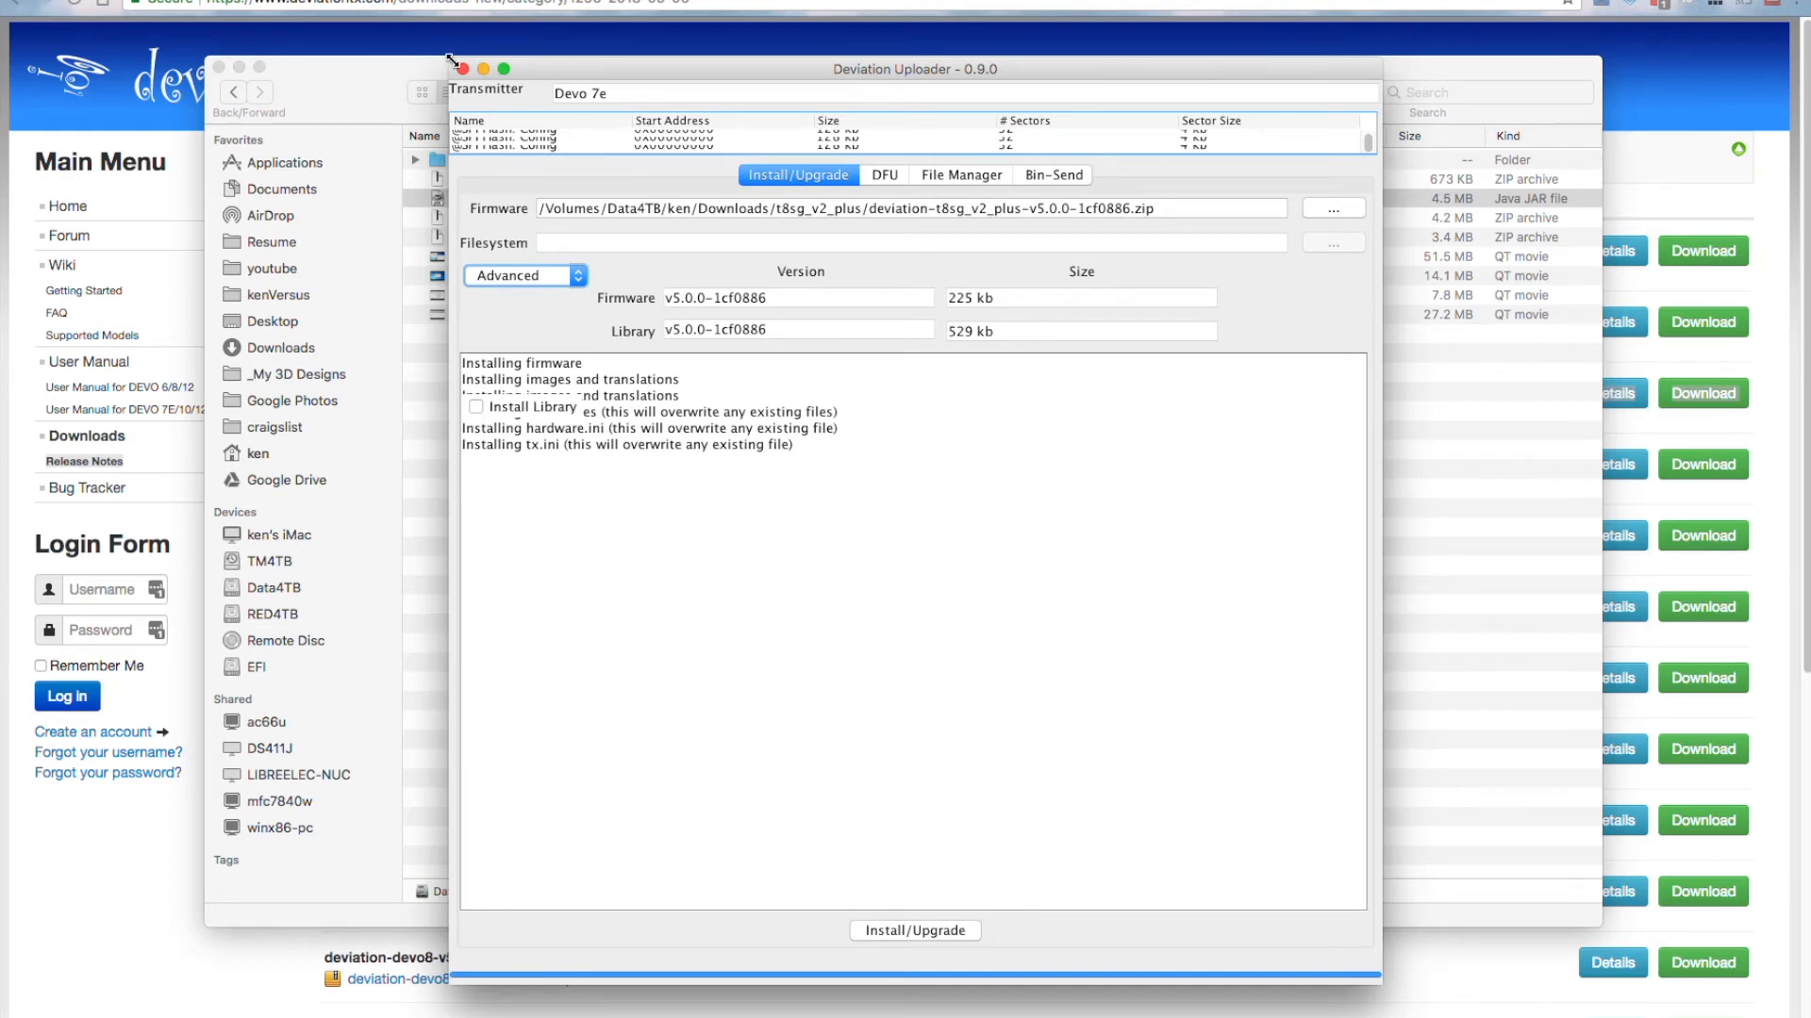
Make the uploader window shorter and slightly wider, and set the install mode to Advanced.
drag(451, 58, 400, 210)
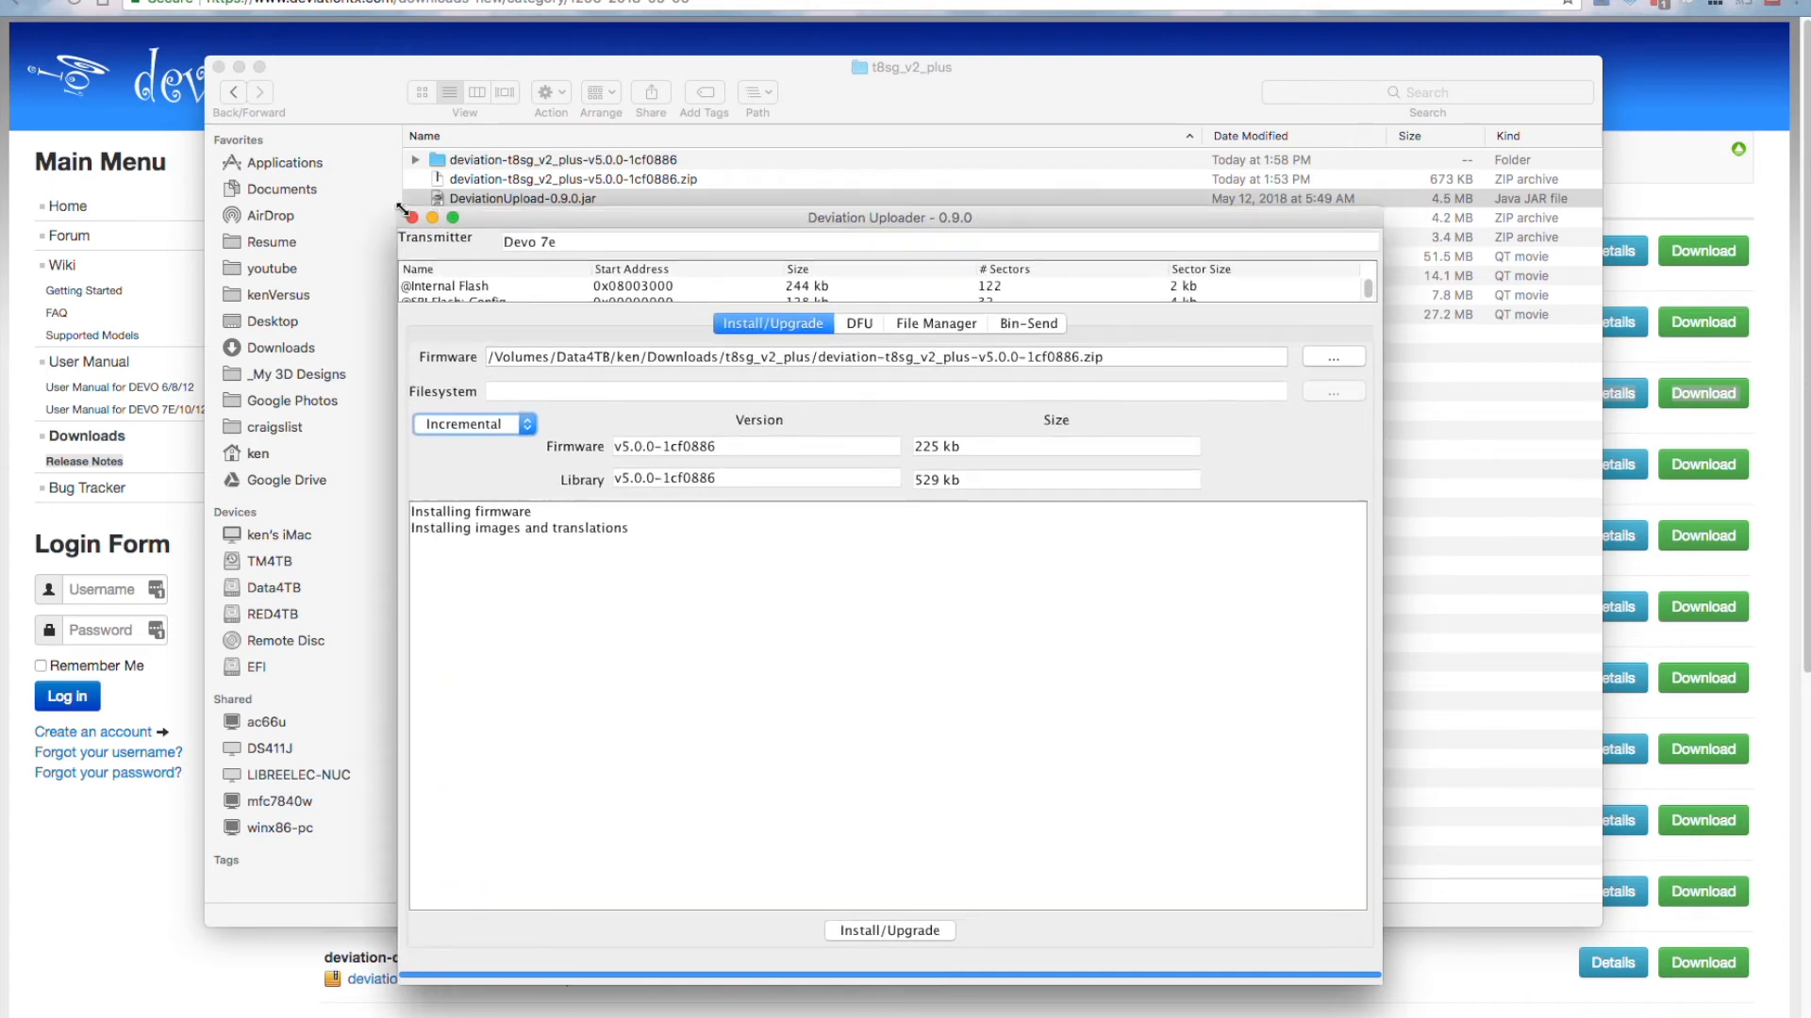
click(470, 429)
click(472, 462)
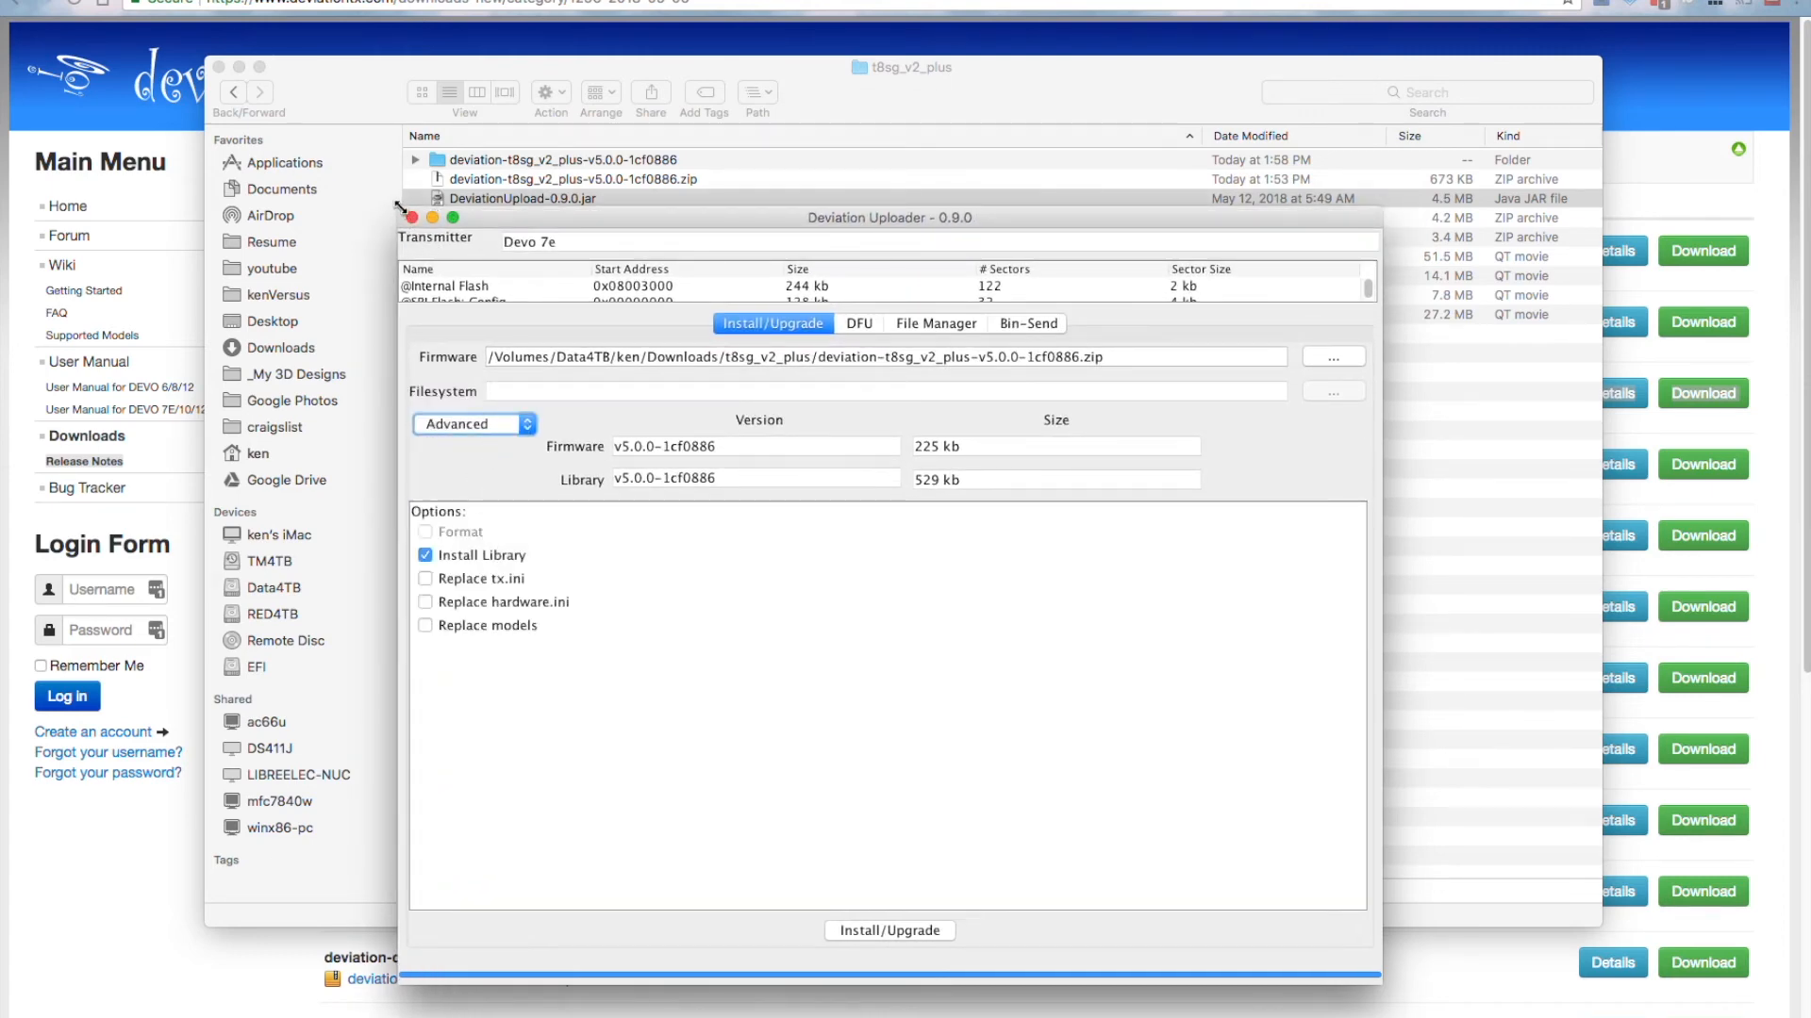
drag(400, 208, 393, 228)
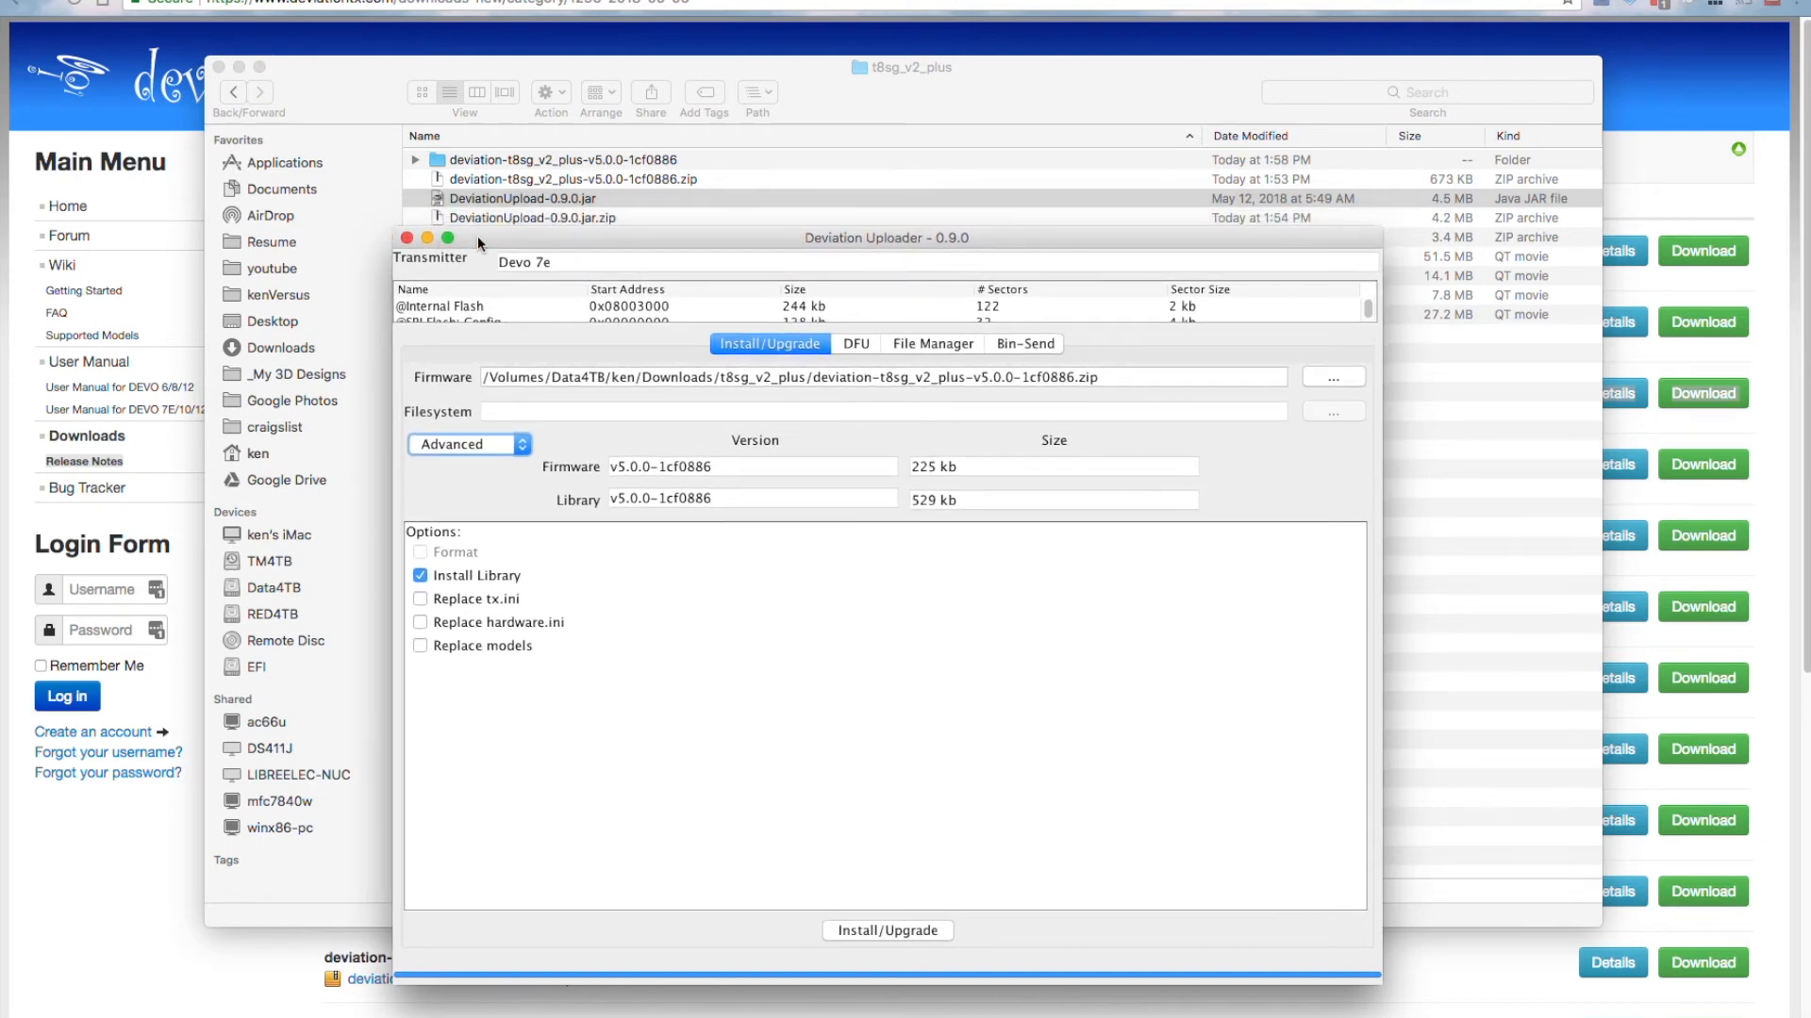
Preview the actions of the Full Install mode, and set the install mode back to Advanced.
click(496, 448)
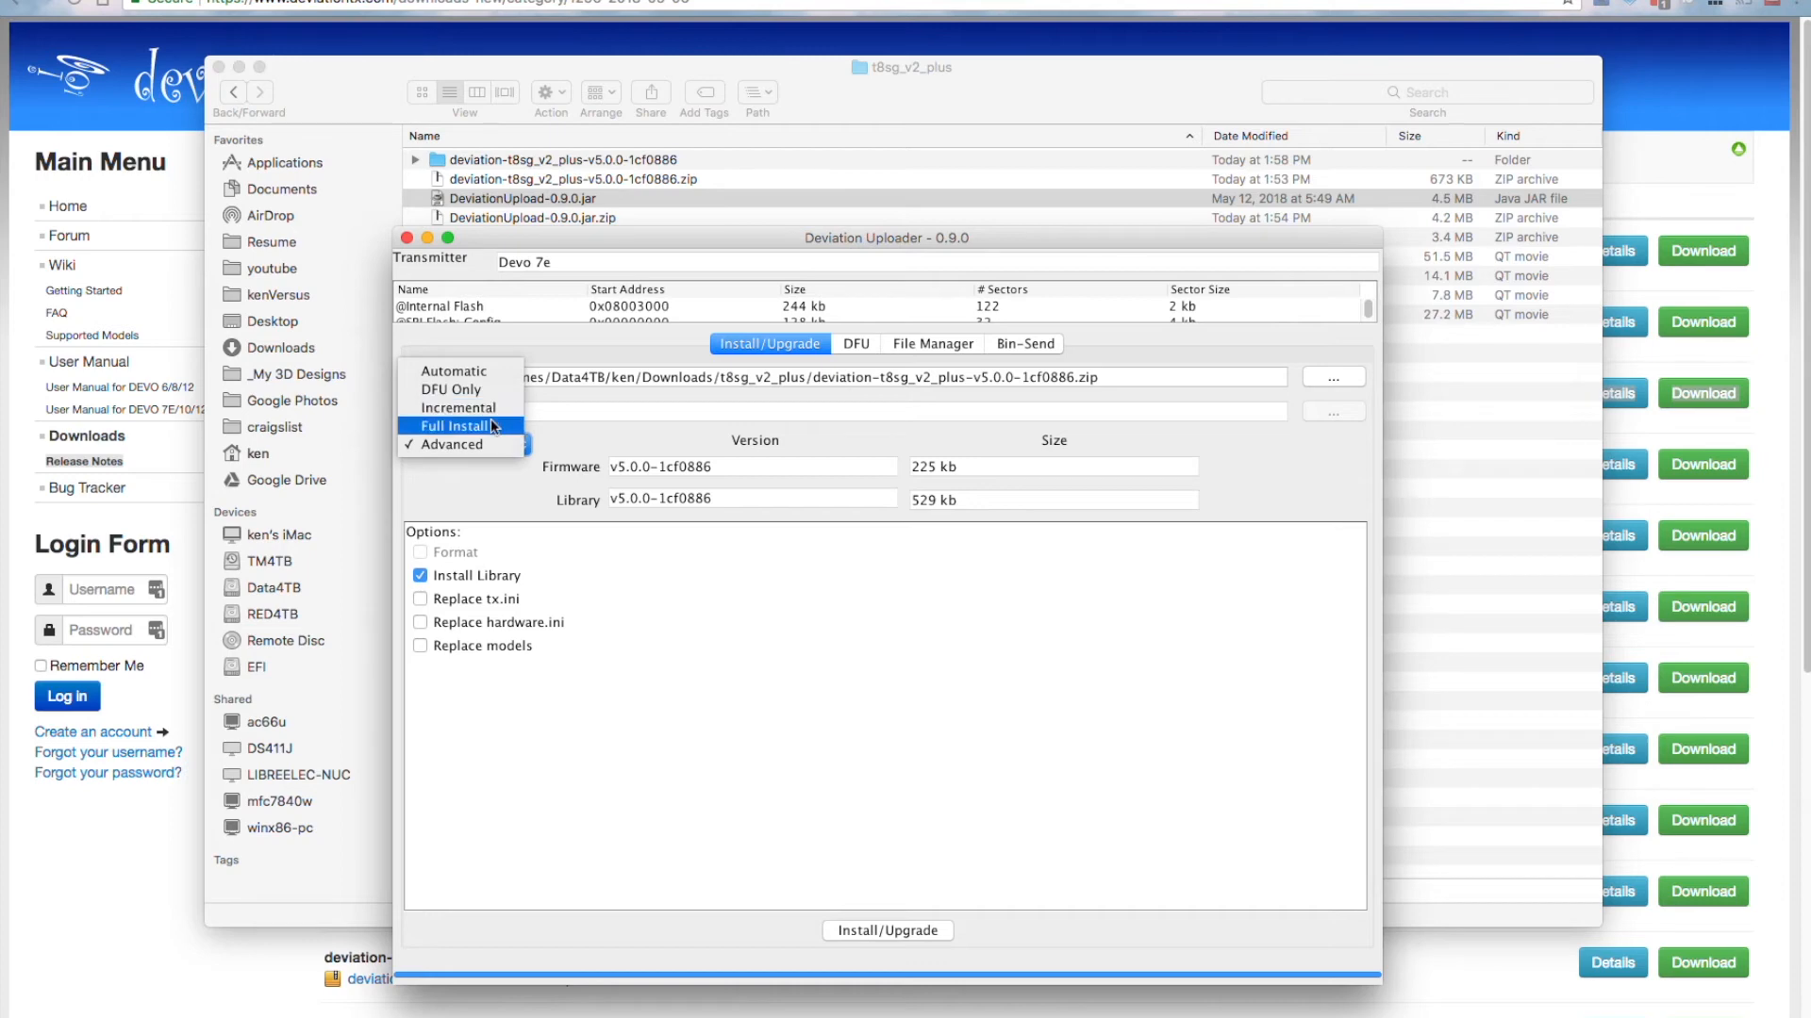
click(492, 425)
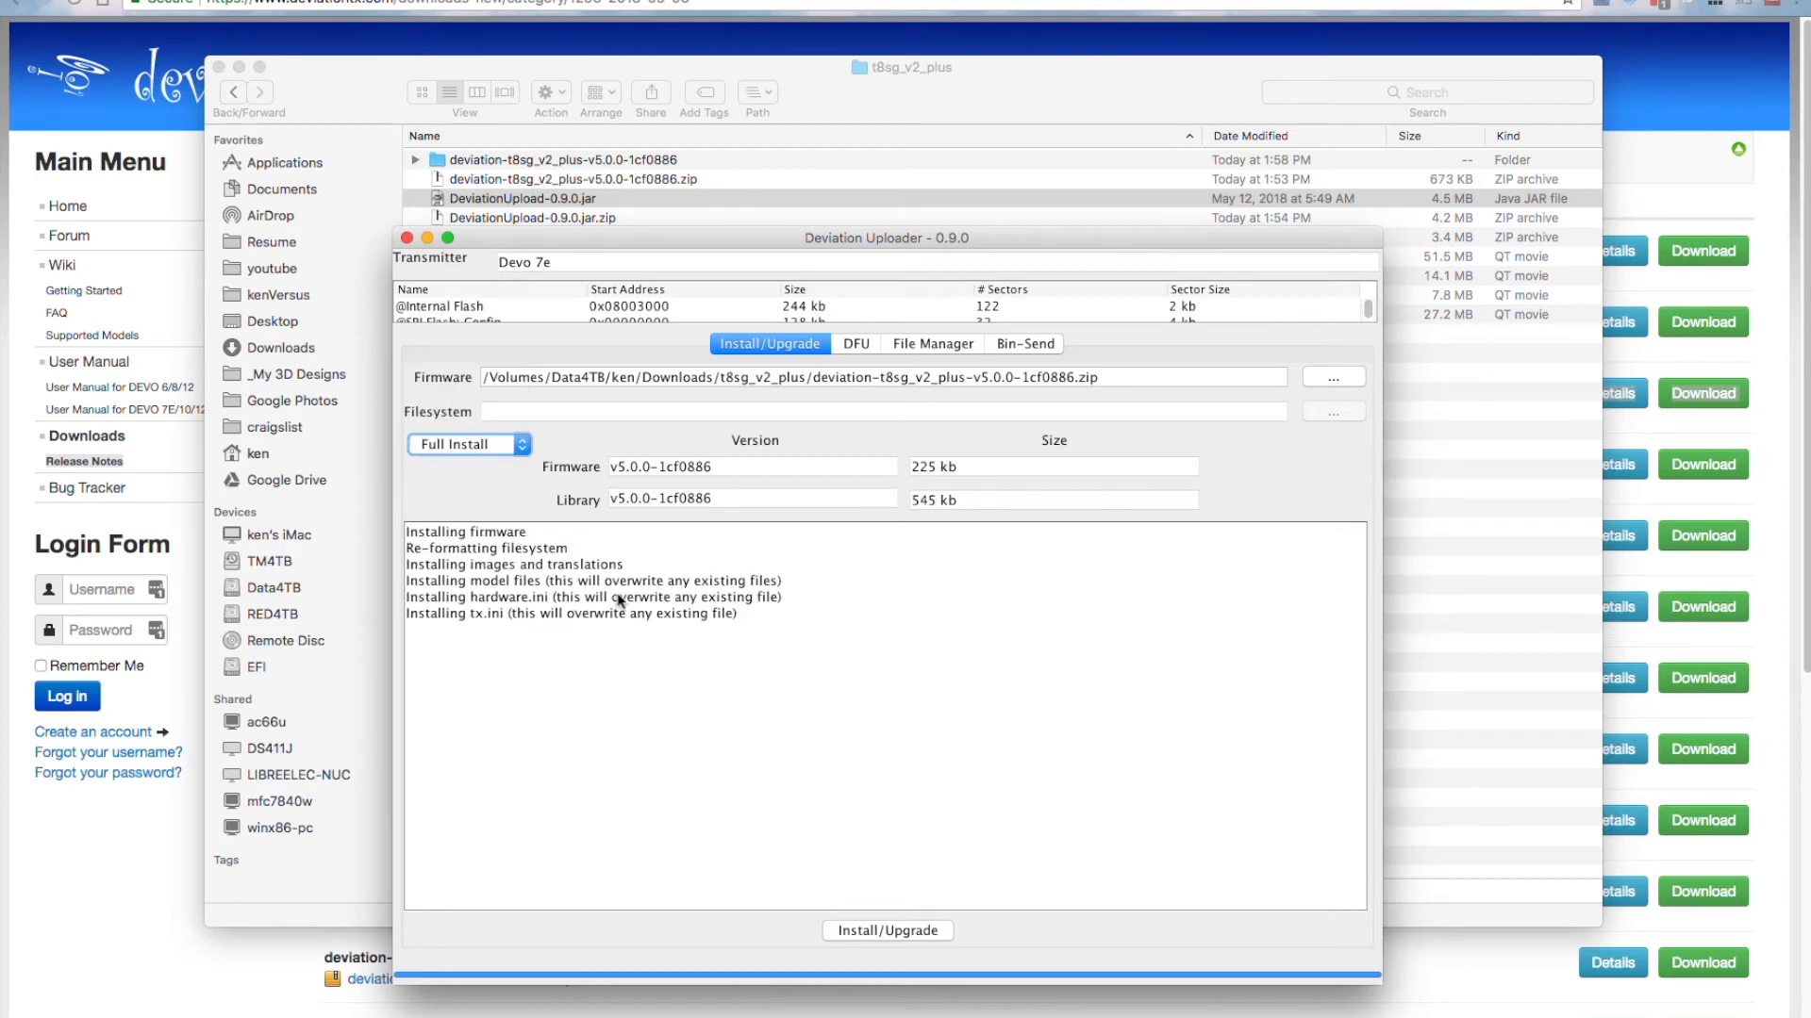
click(521, 444)
click(518, 463)
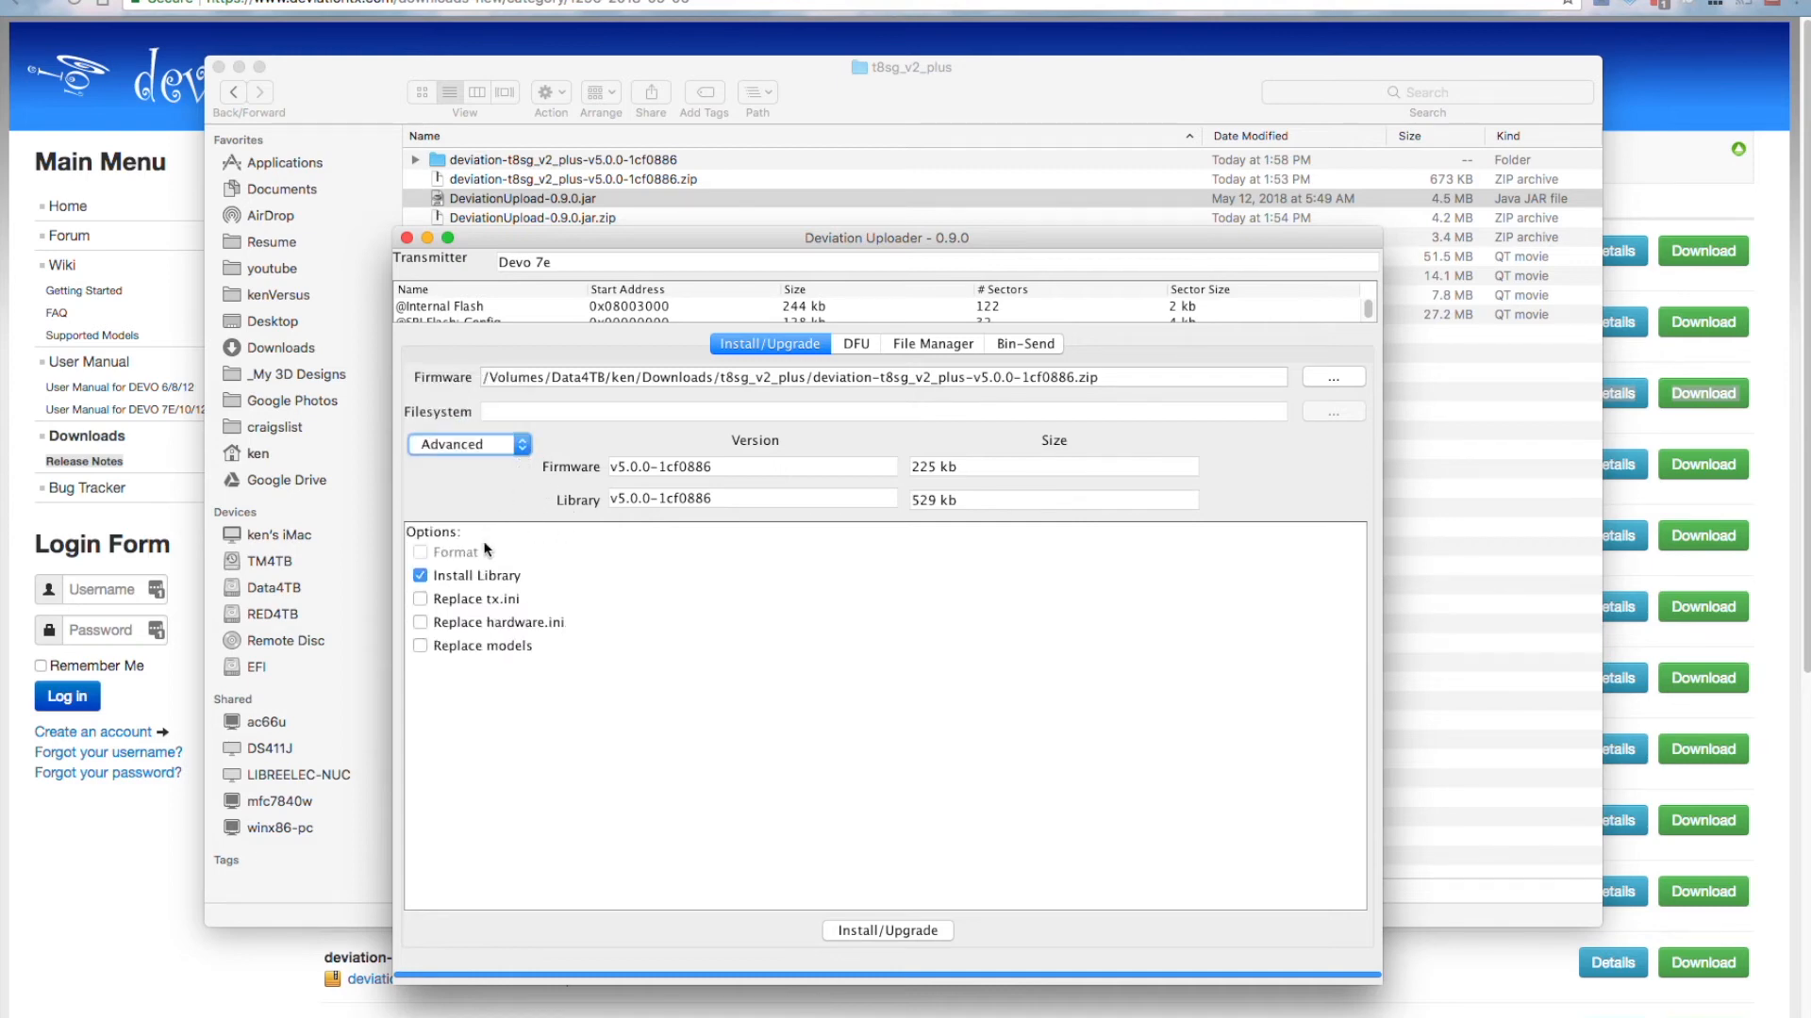
Enable Replace tx.ini, Replace hardware.ini and Replace models, and start the firmware install.
click(421, 600)
click(421, 622)
click(420, 646)
click(884, 937)
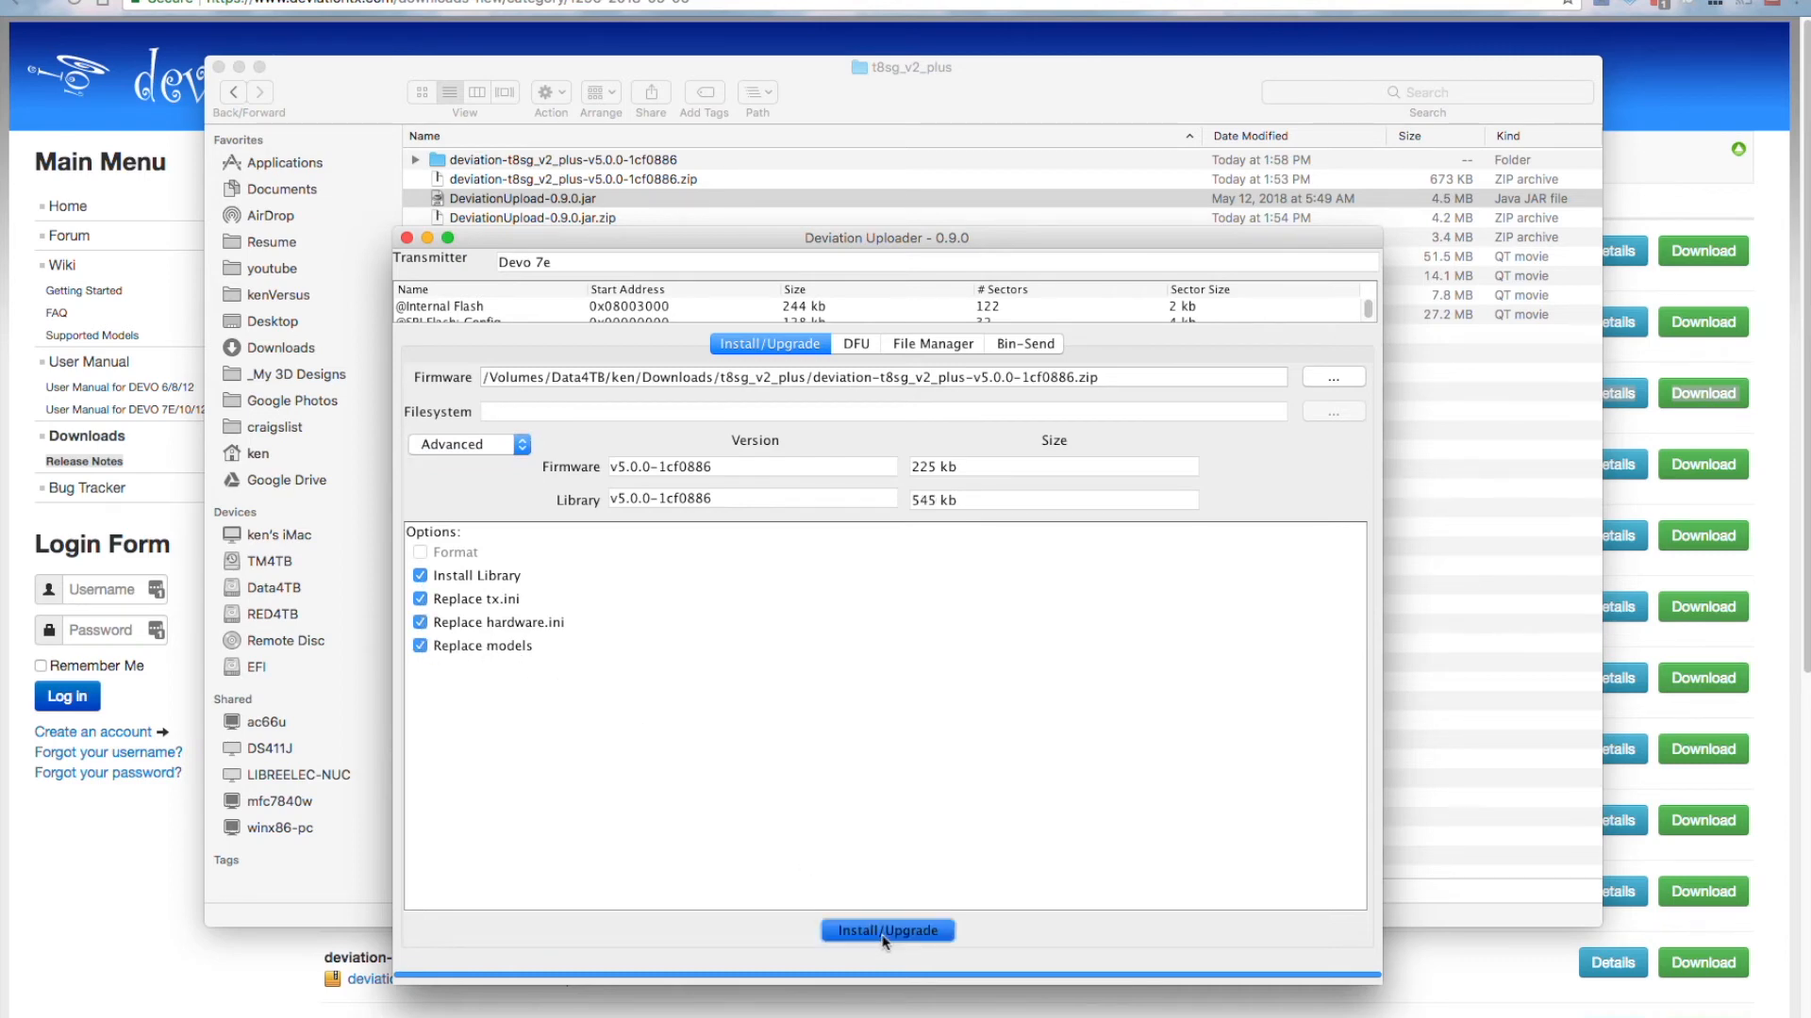